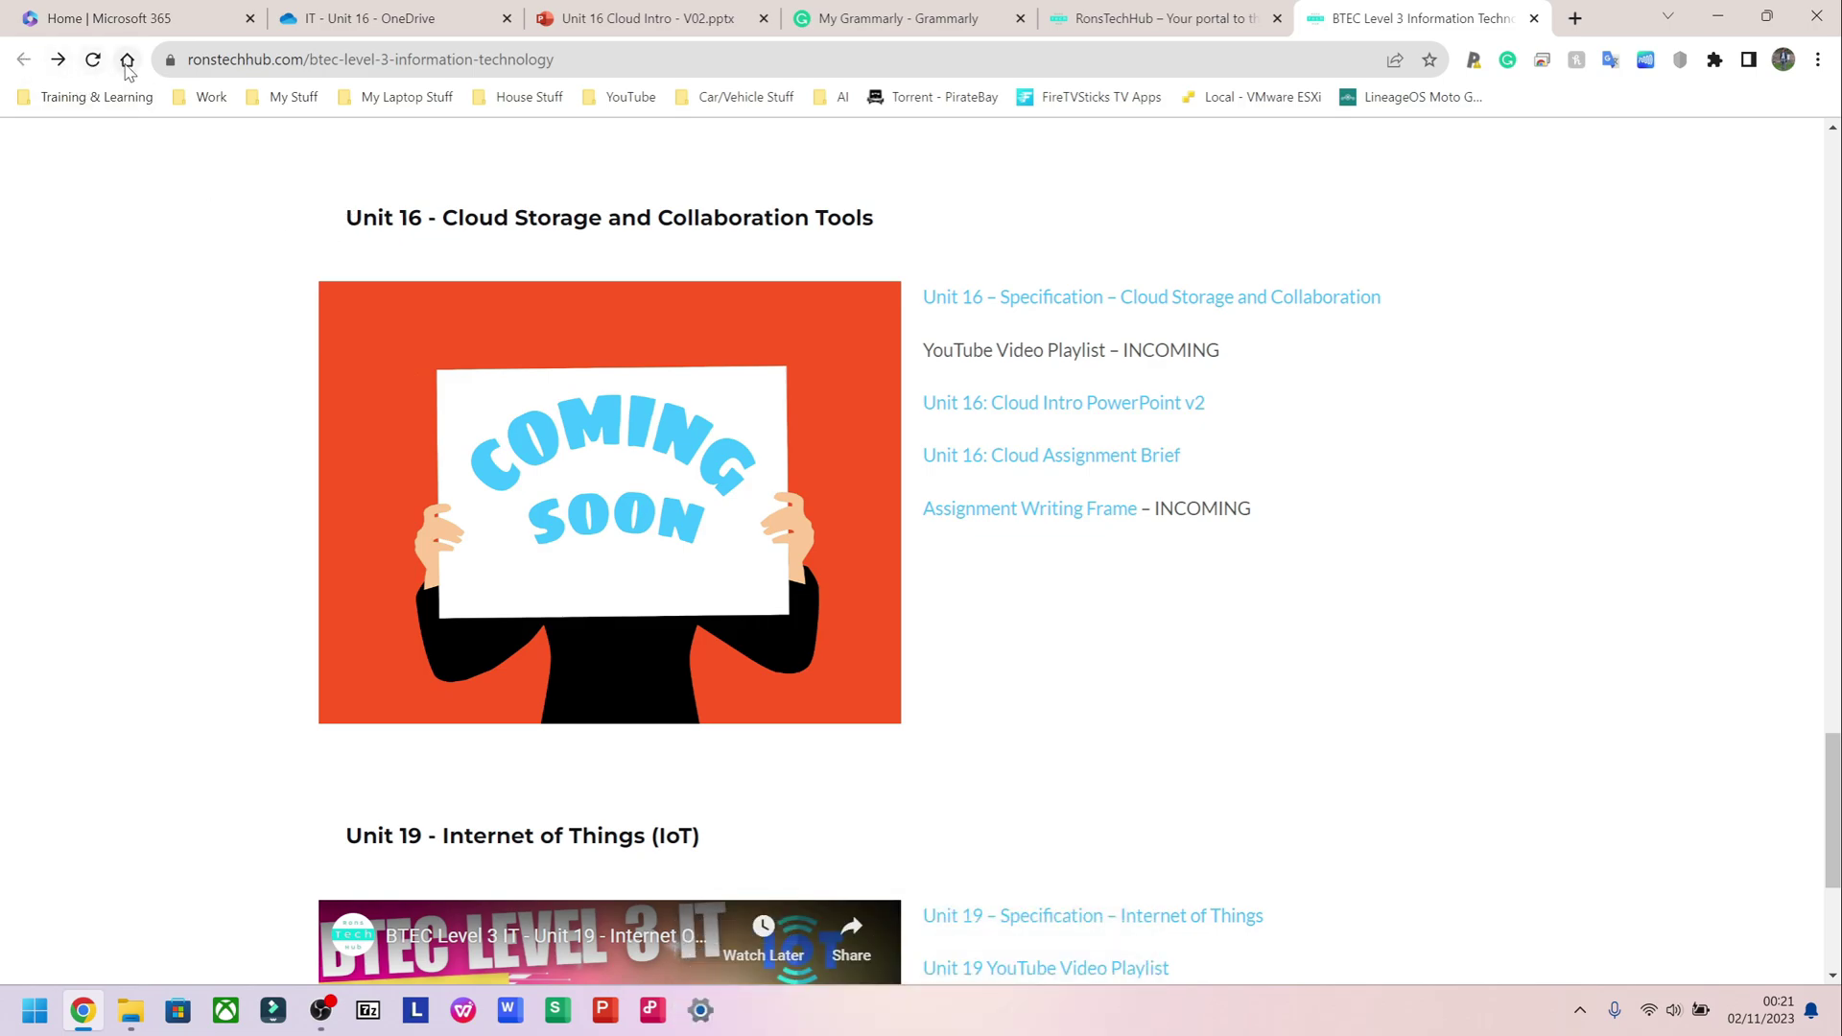
# Go from the RonsTechHub homepage to the Free IT Resources page.
pyautogui.scroll(19, 383, 235)
pyautogui.scroll(10, 383, 230)
pyautogui.click(305, 213)
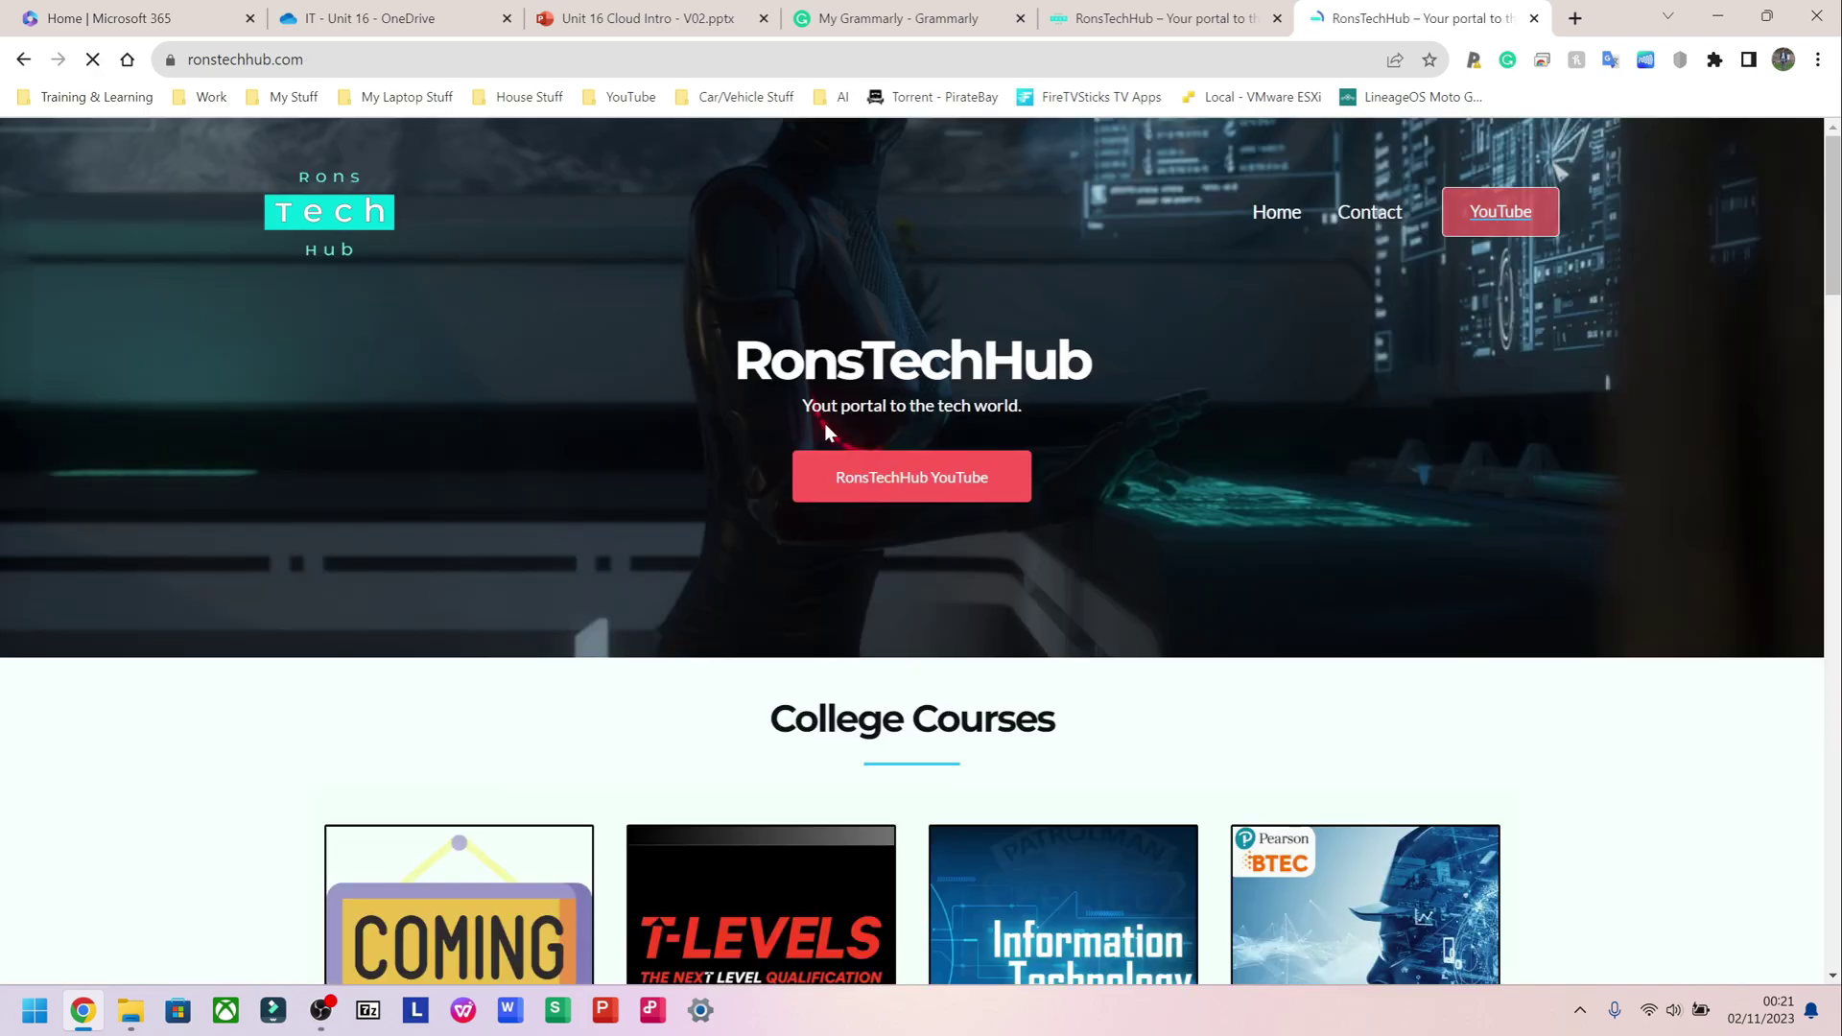
pyautogui.scroll(-4, 935, 479)
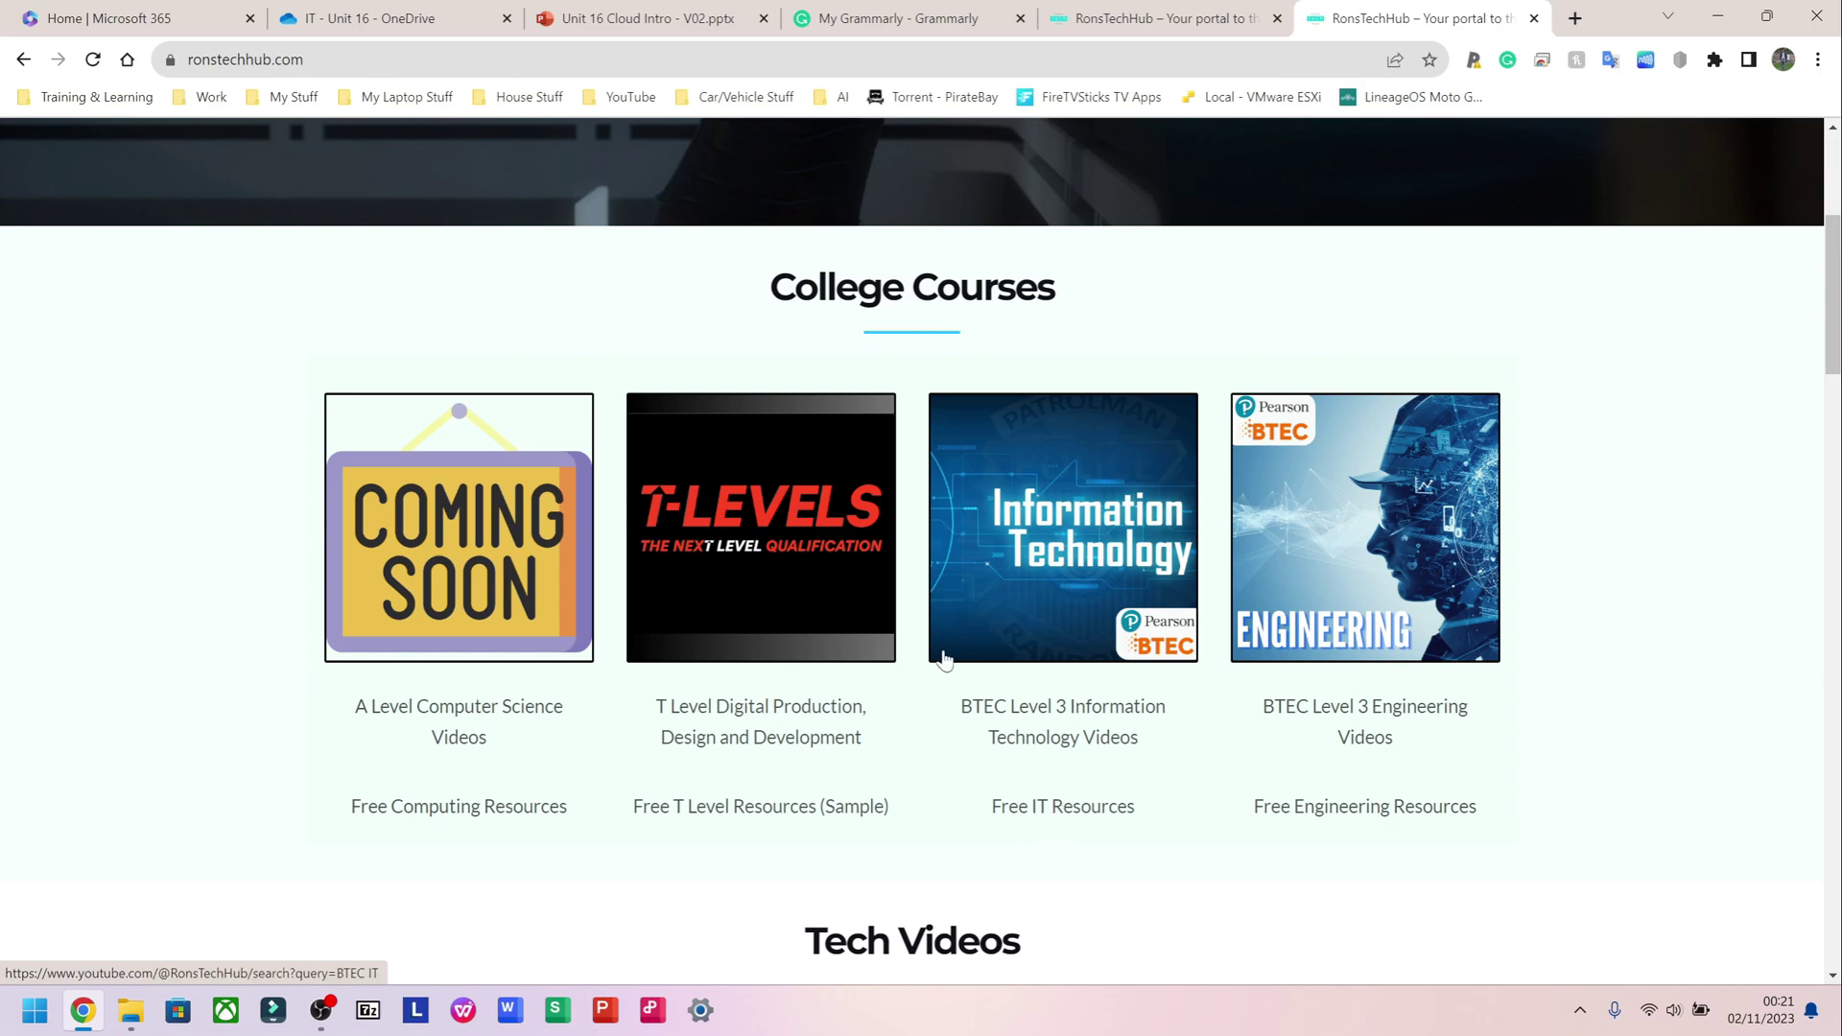
pyautogui.moveTo(782, 291); pyautogui.dragTo(1041, 299)
pyautogui.moveTo(981, 811); pyautogui.dragTo(1152, 831)
pyautogui.click(1069, 815)
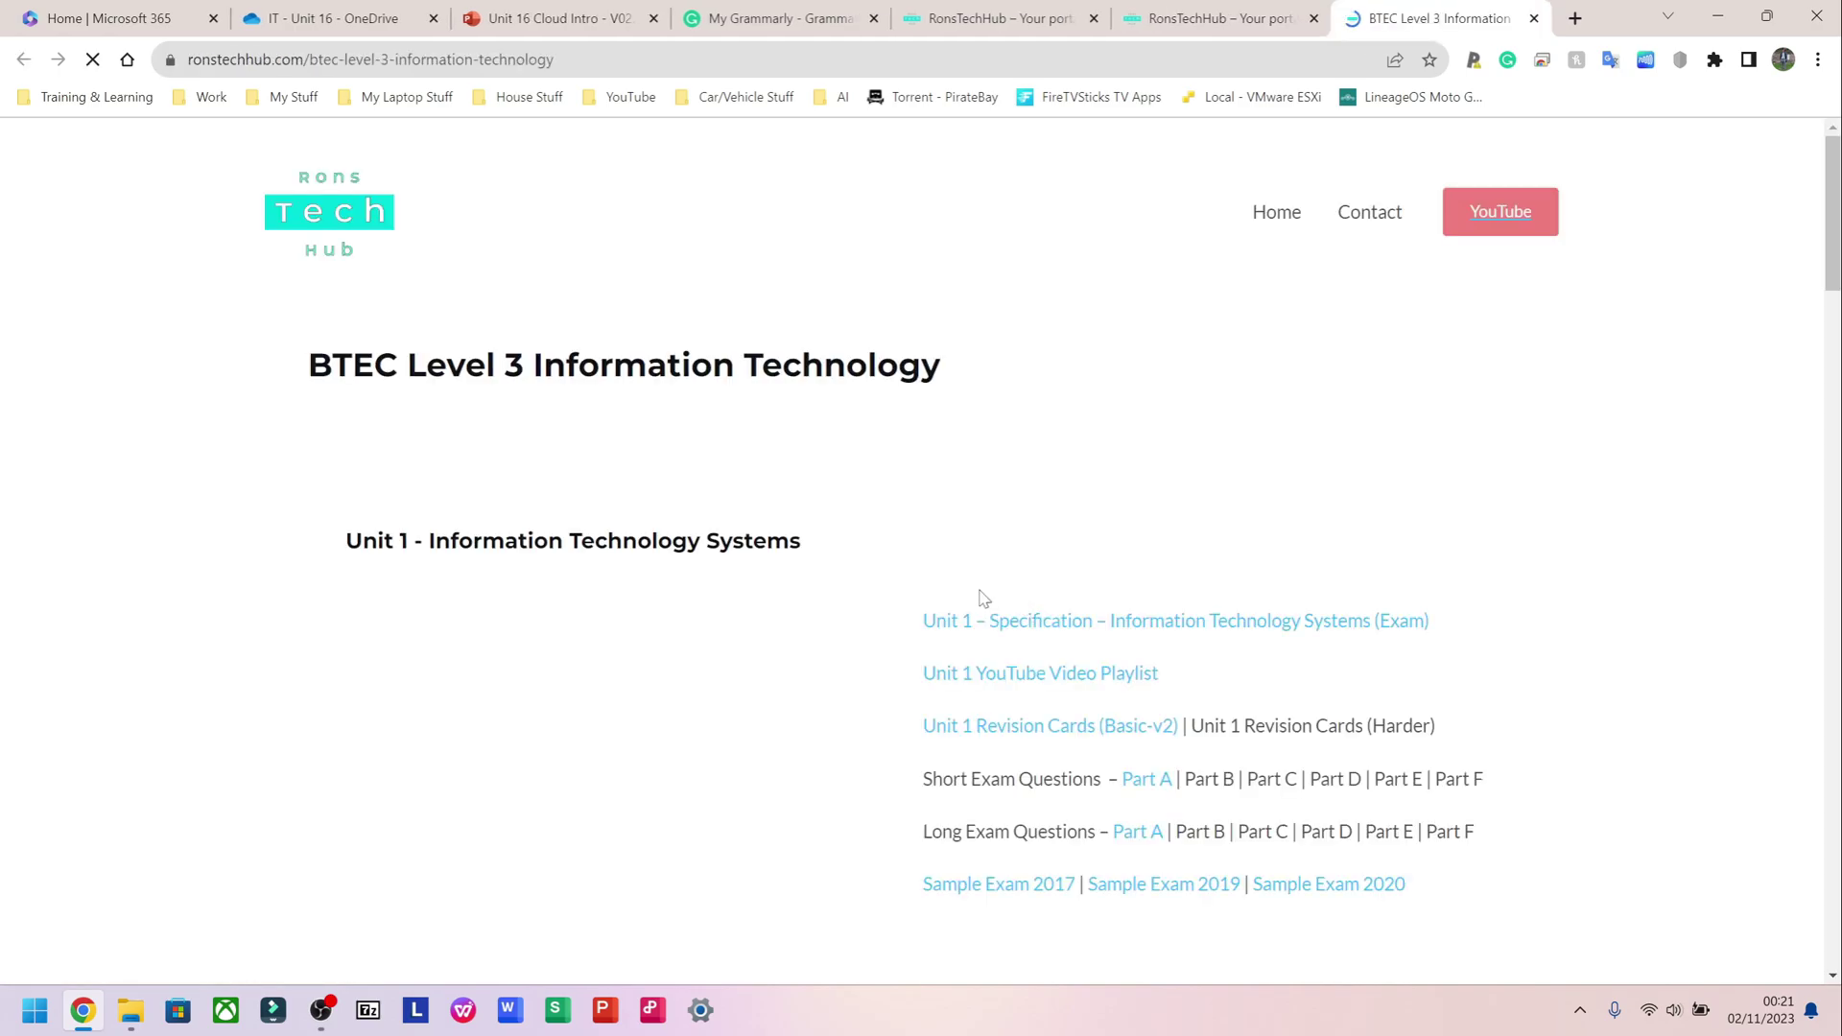
# Open the Unit 16 Assignment Writing Frame from the BTEC Level 3 IT list.
pyautogui.scroll(-8, 897, 550)
pyautogui.scroll(-20, 884, 555)
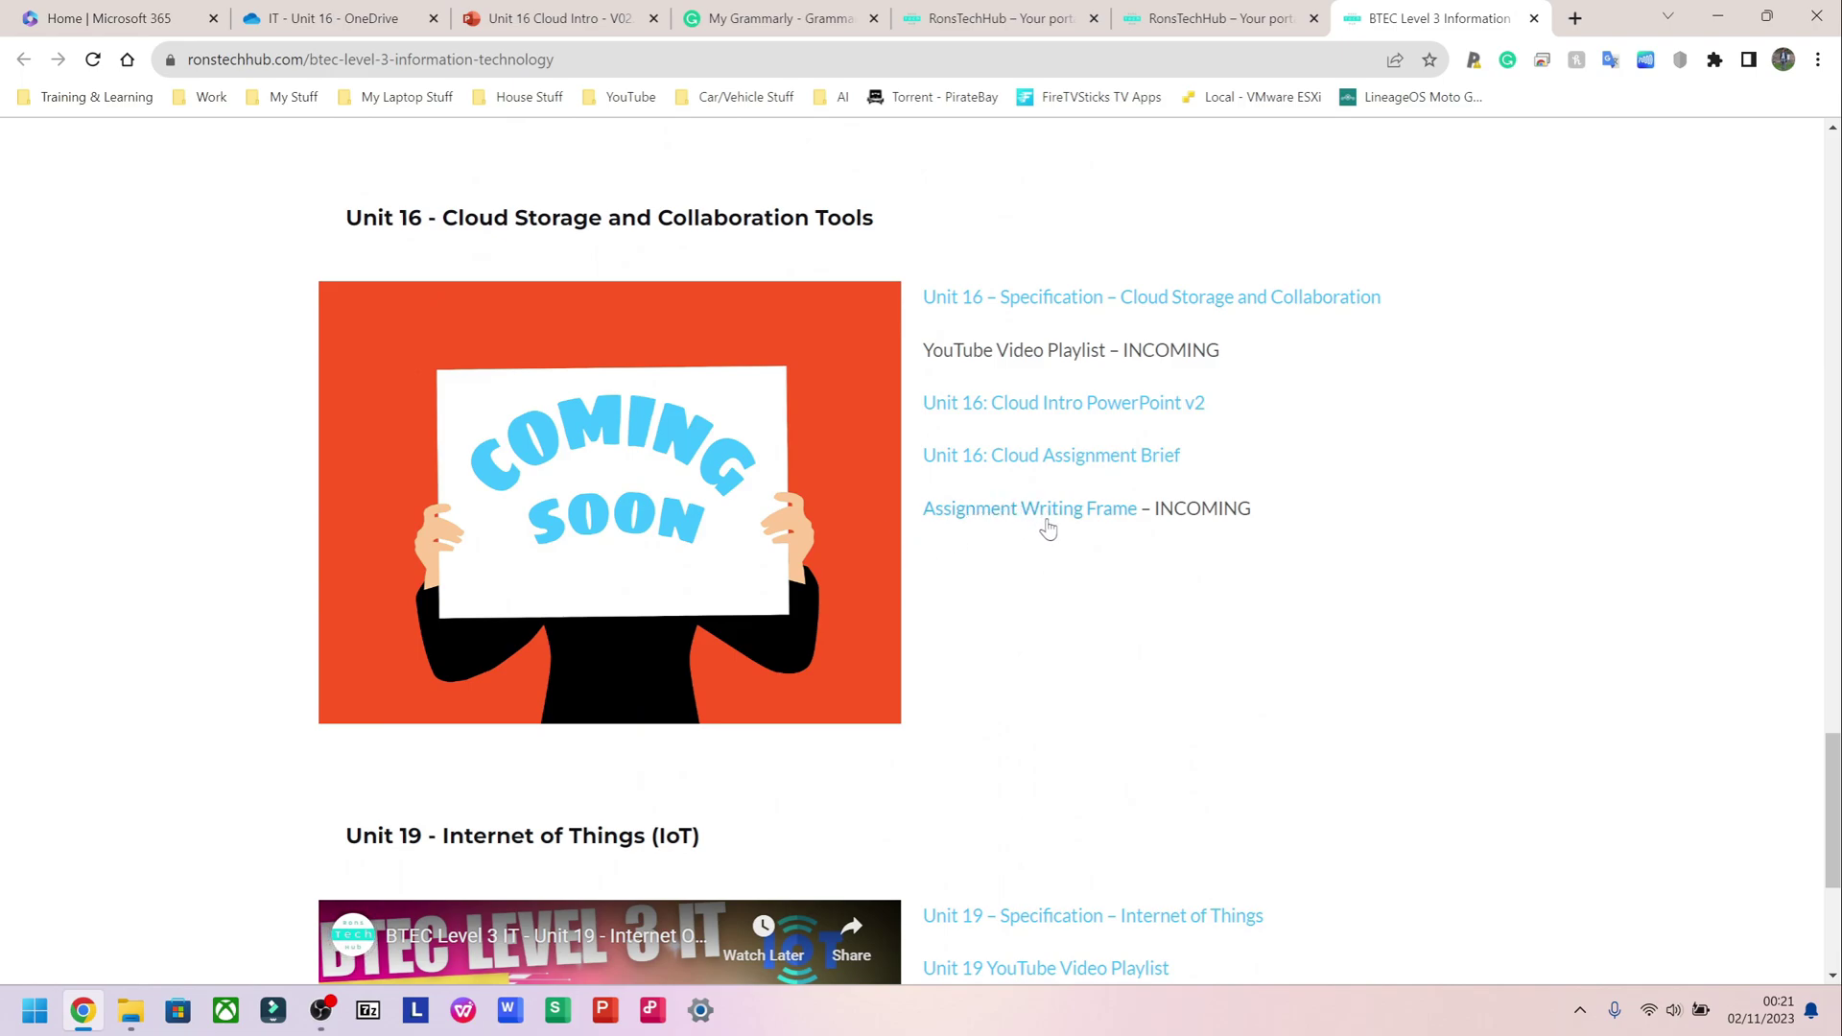
pyautogui.click(1018, 523)
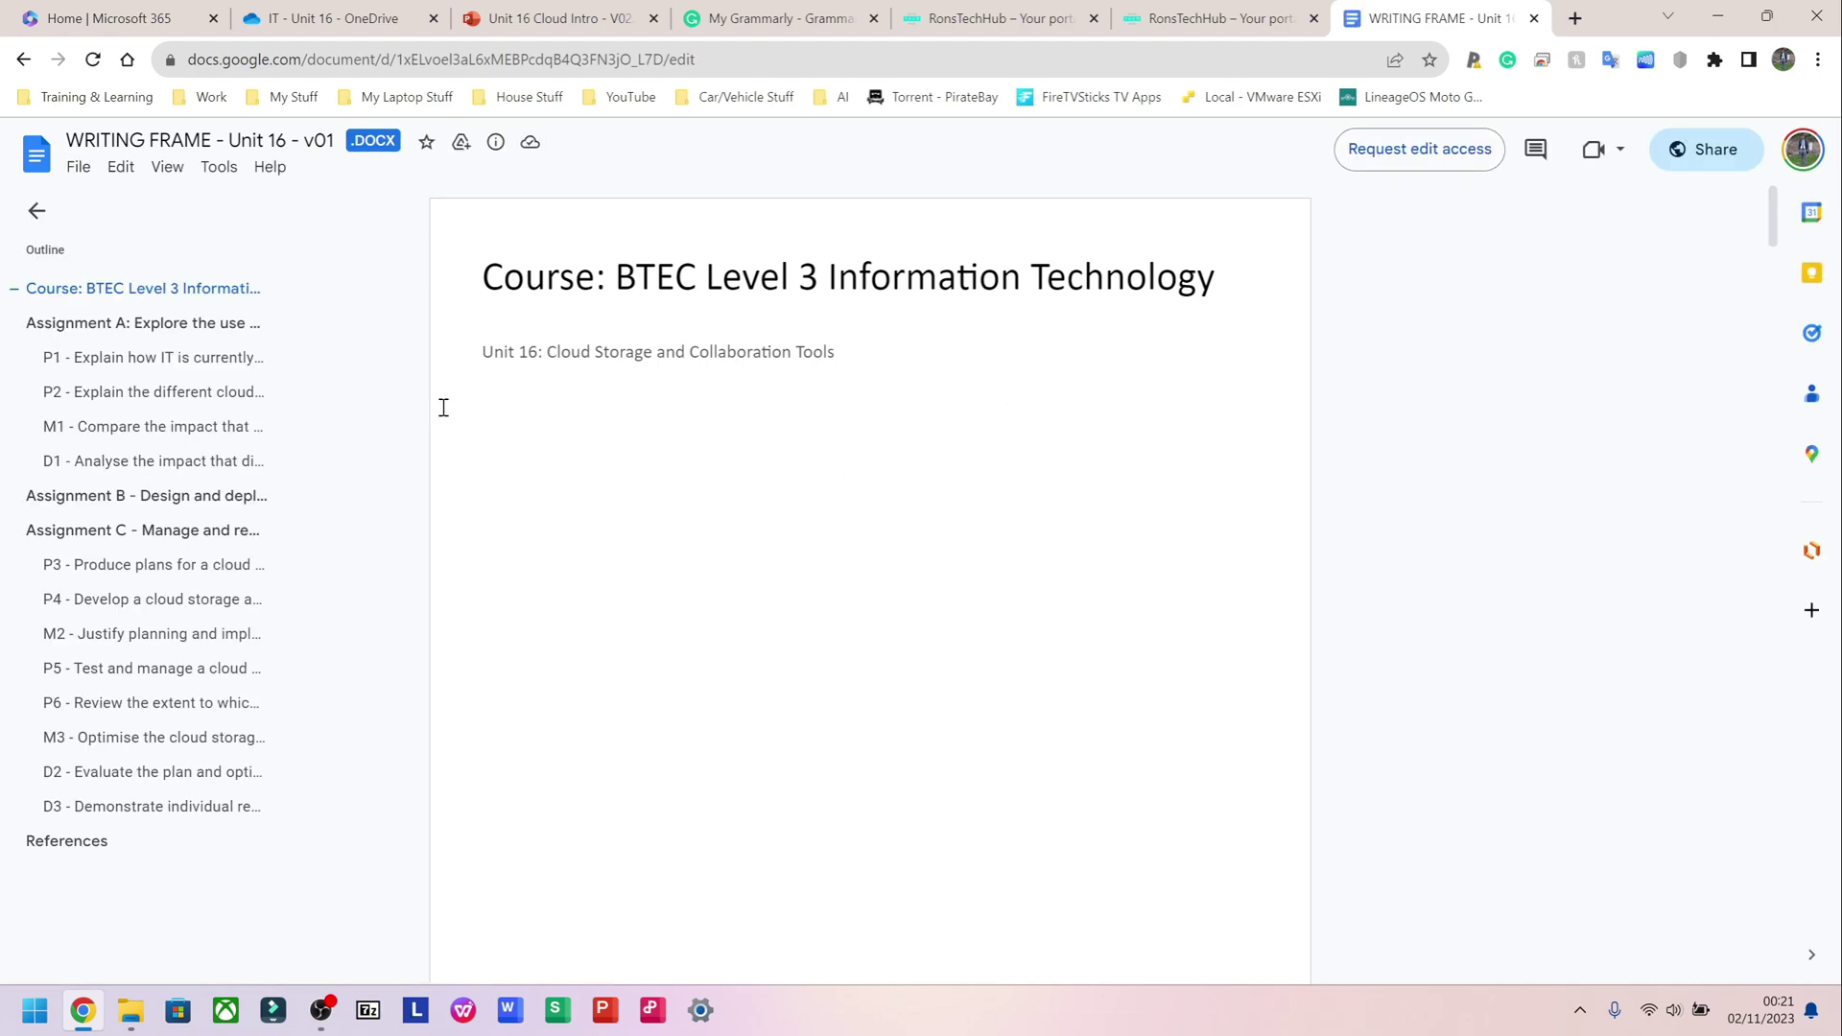
# Look at the File menu's Download options, then close the menu without choosing.
pyautogui.click(77, 170)
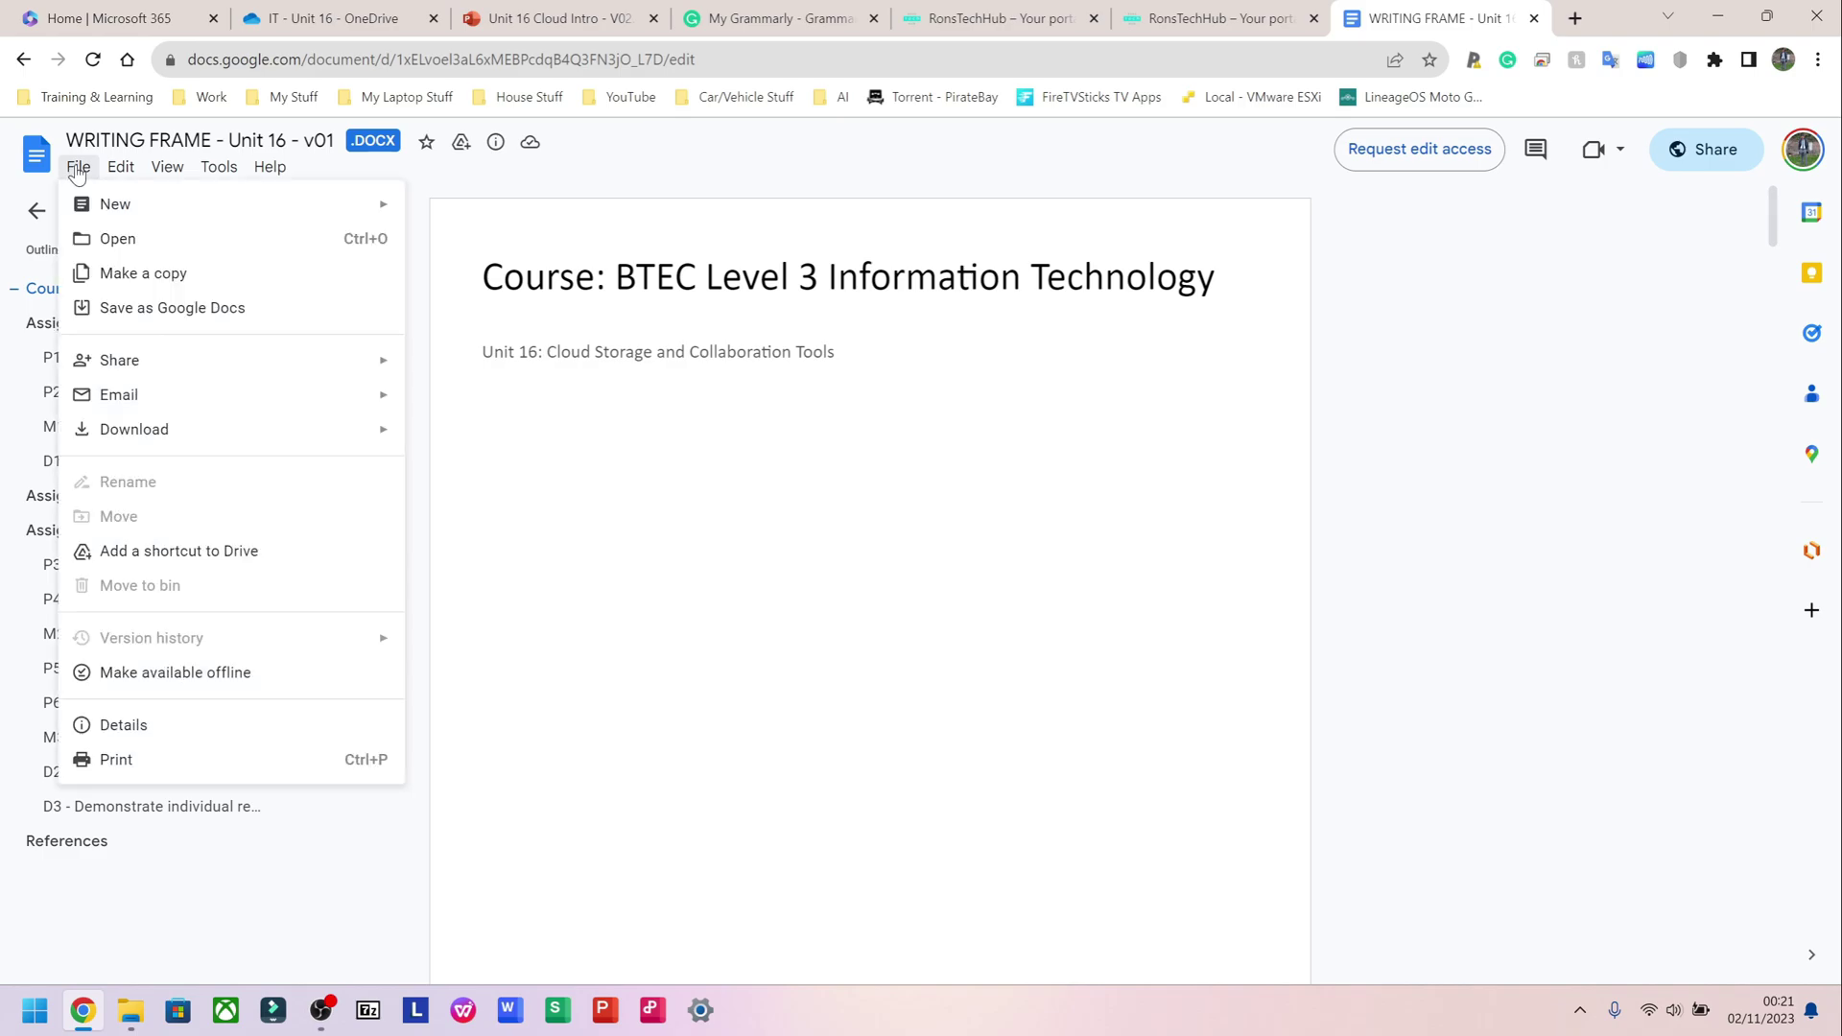
pyautogui.moveTo(226, 431)
pyautogui.click(543, 335)
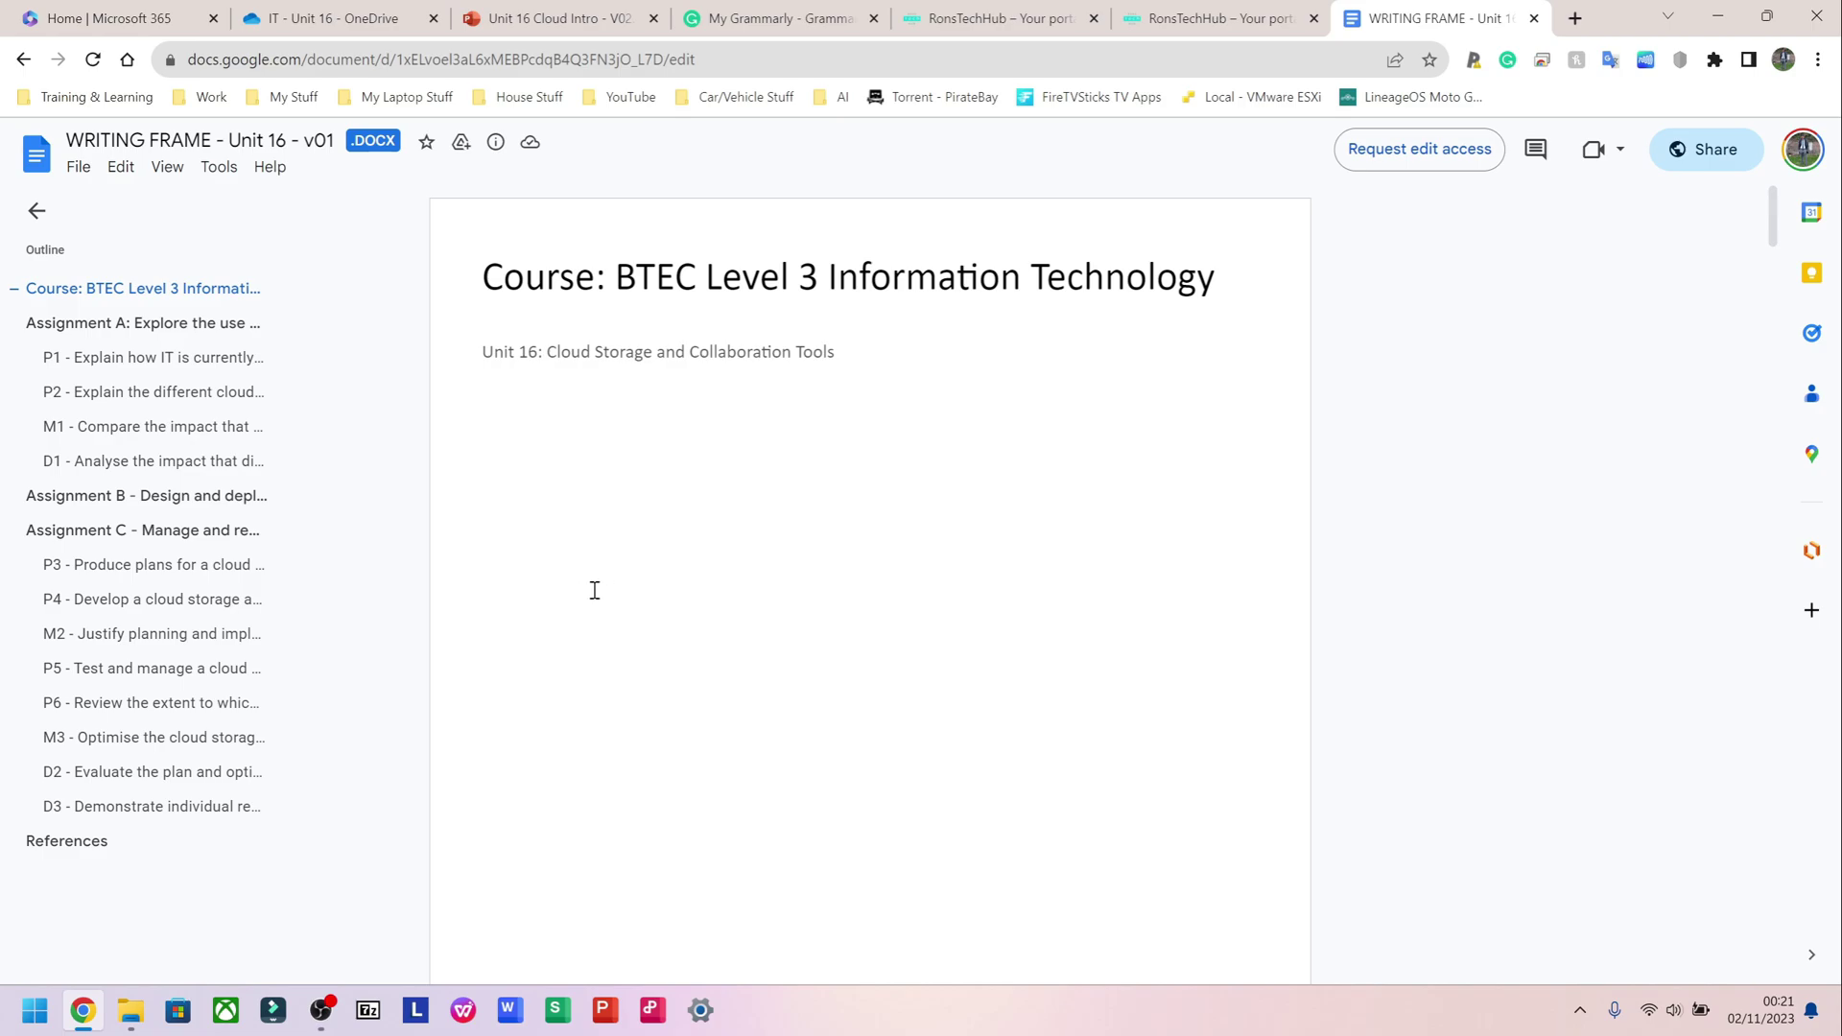
pyautogui.moveTo(575, 279); pyautogui.dragTo(763, 280)
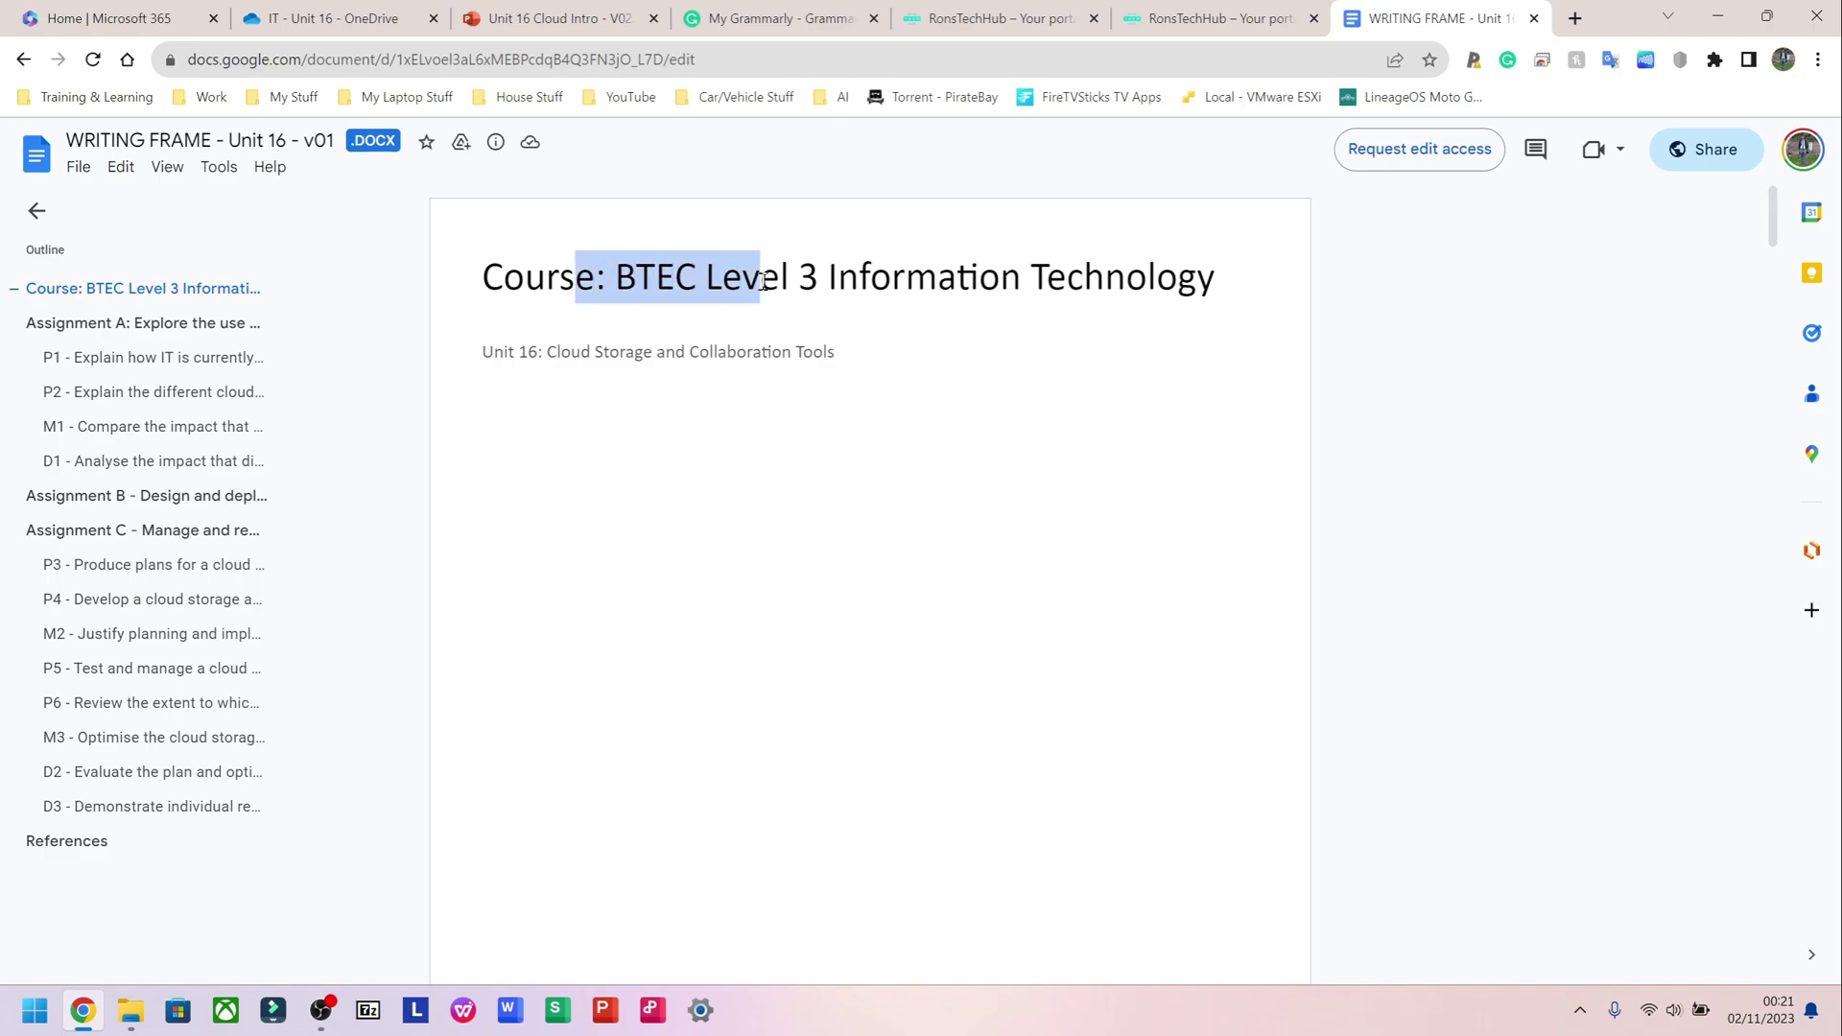
pyautogui.scroll(-10, 619, 461)
pyautogui.moveTo(536, 338); pyautogui.dragTo(711, 338)
pyautogui.click(712, 336)
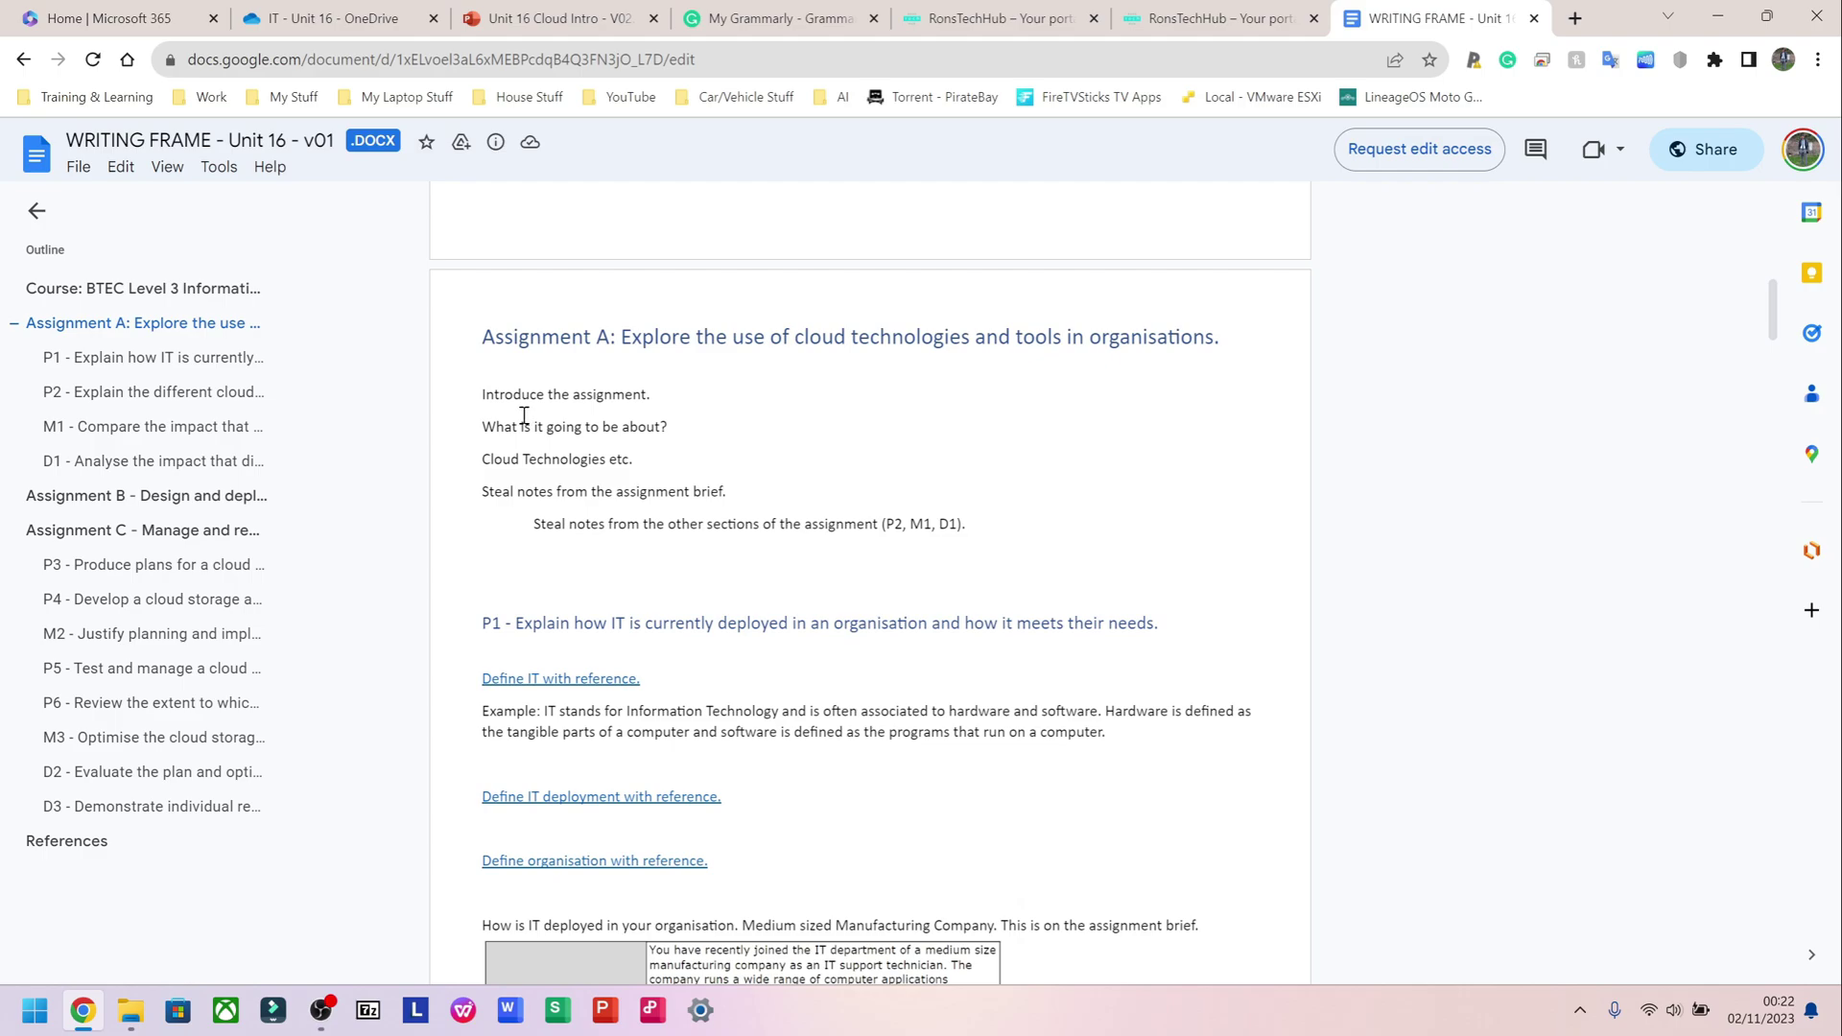
pyautogui.moveTo(505, 628); pyautogui.dragTo(650, 637)
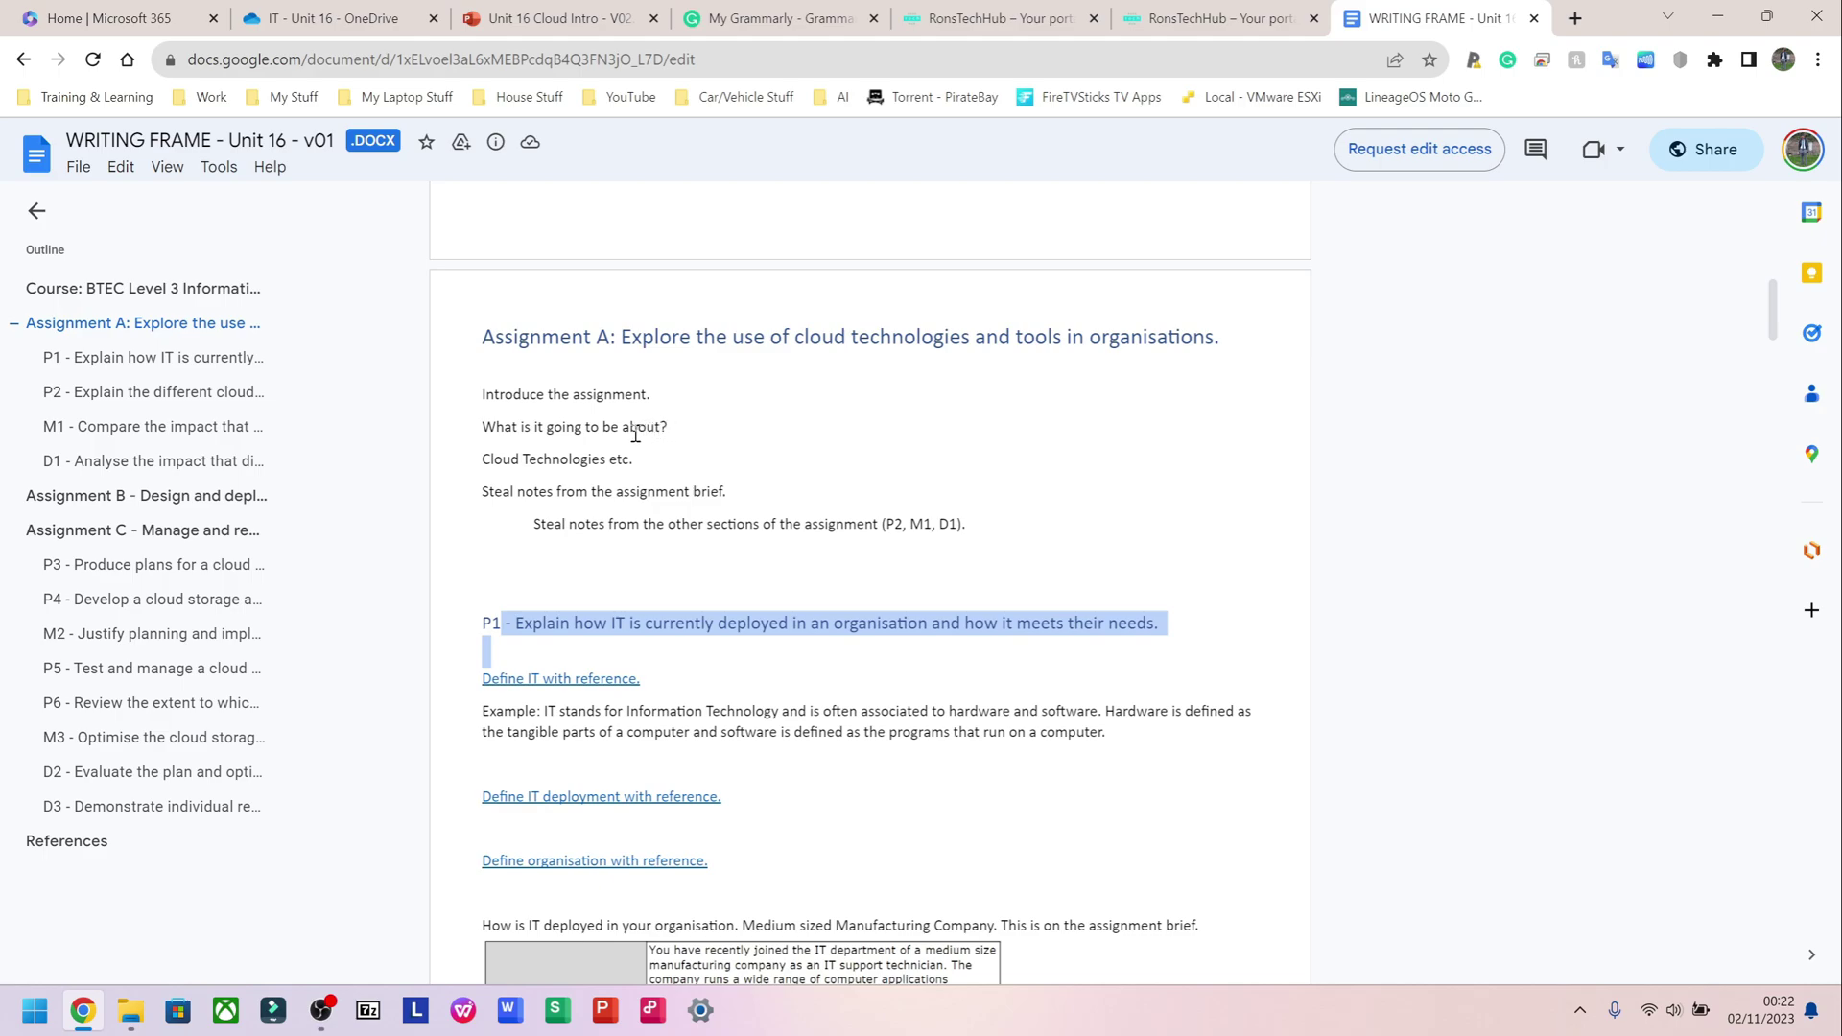
pyautogui.scroll(-12, 614, 437)
pyautogui.scroll(11, 614, 443)
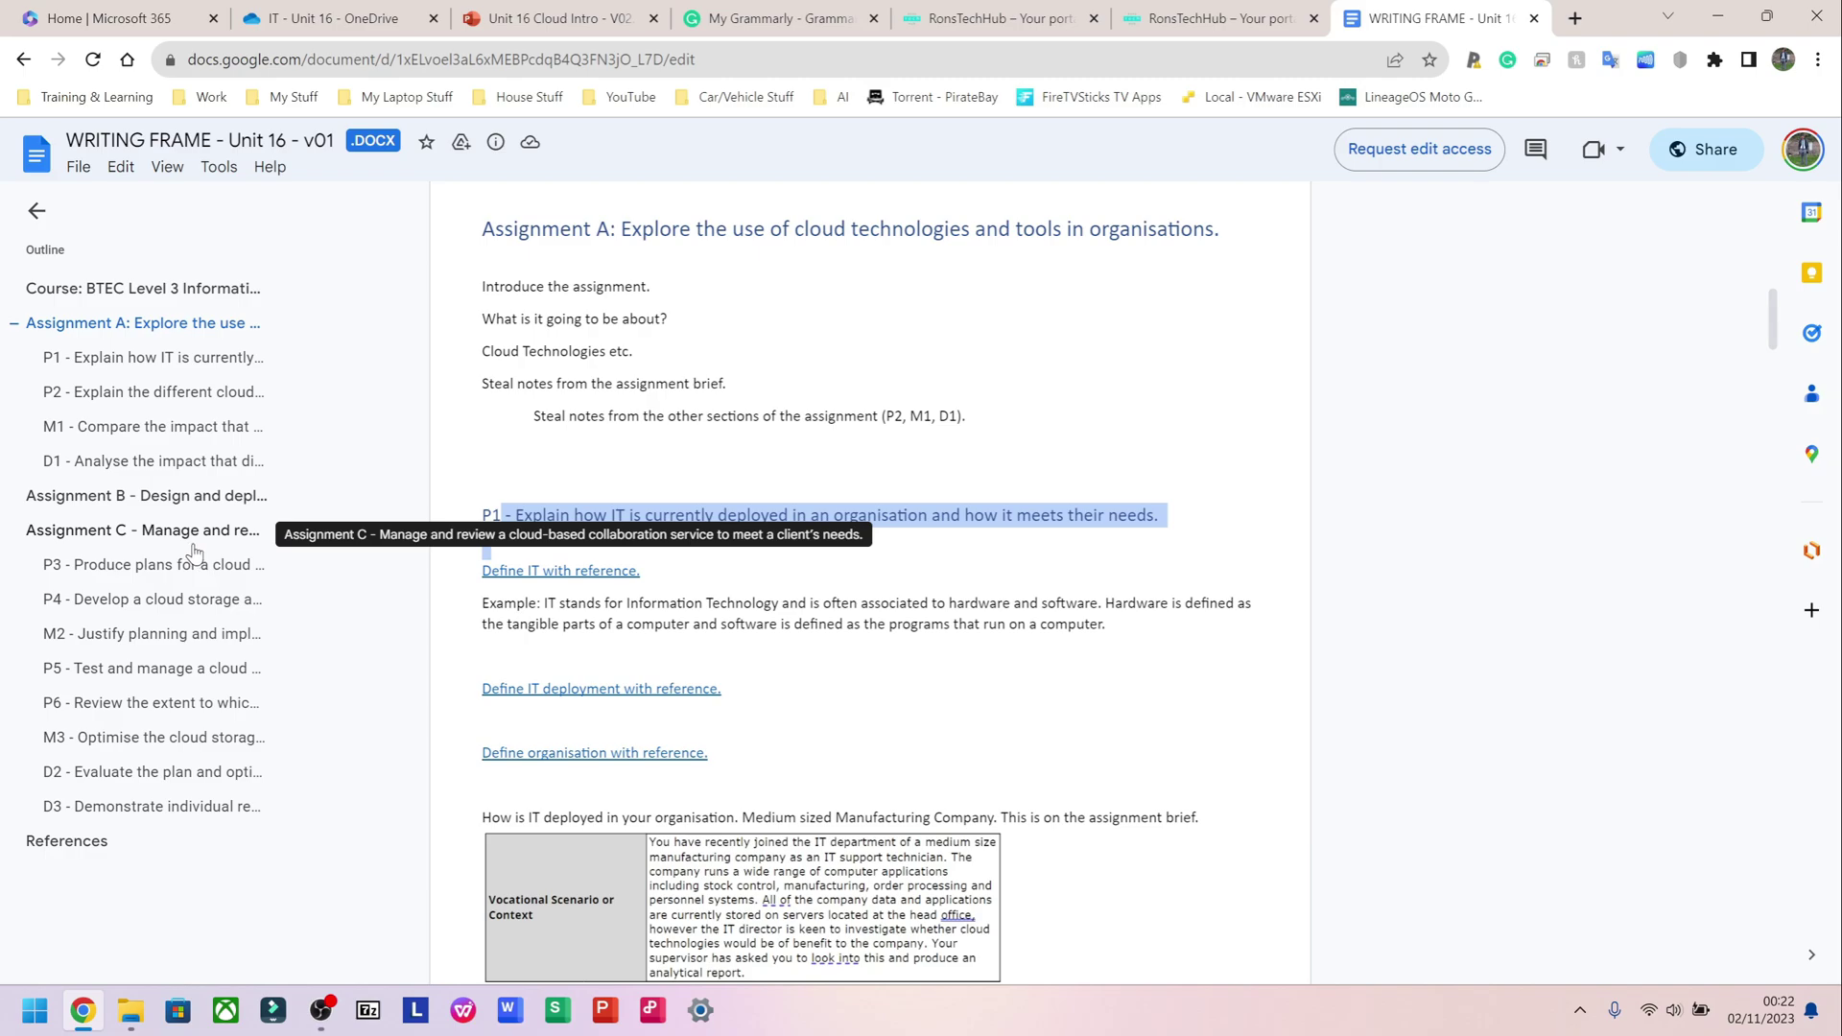
pyautogui.click(232, 290)
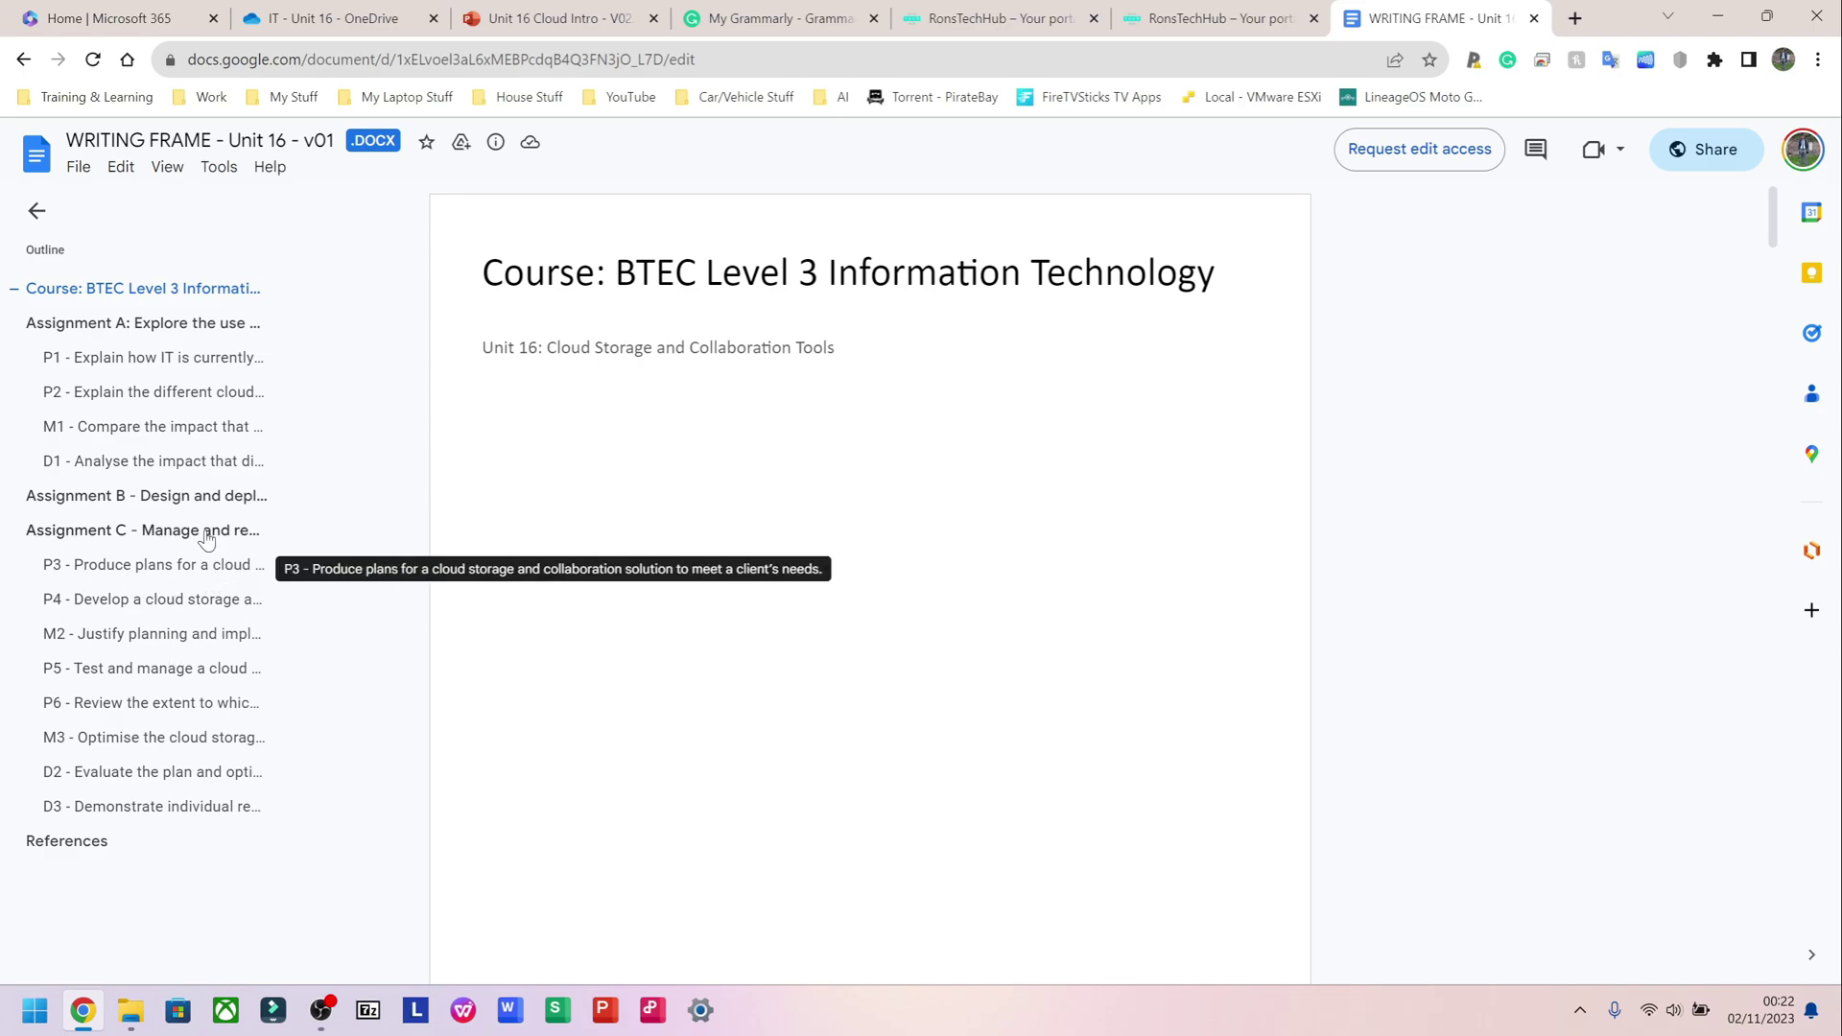
# Jump to the P3 and D2 criteria via the outline and highlight each heading.
pyautogui.scroll(-12, 720, 548)
pyautogui.scroll(-20, 719, 549)
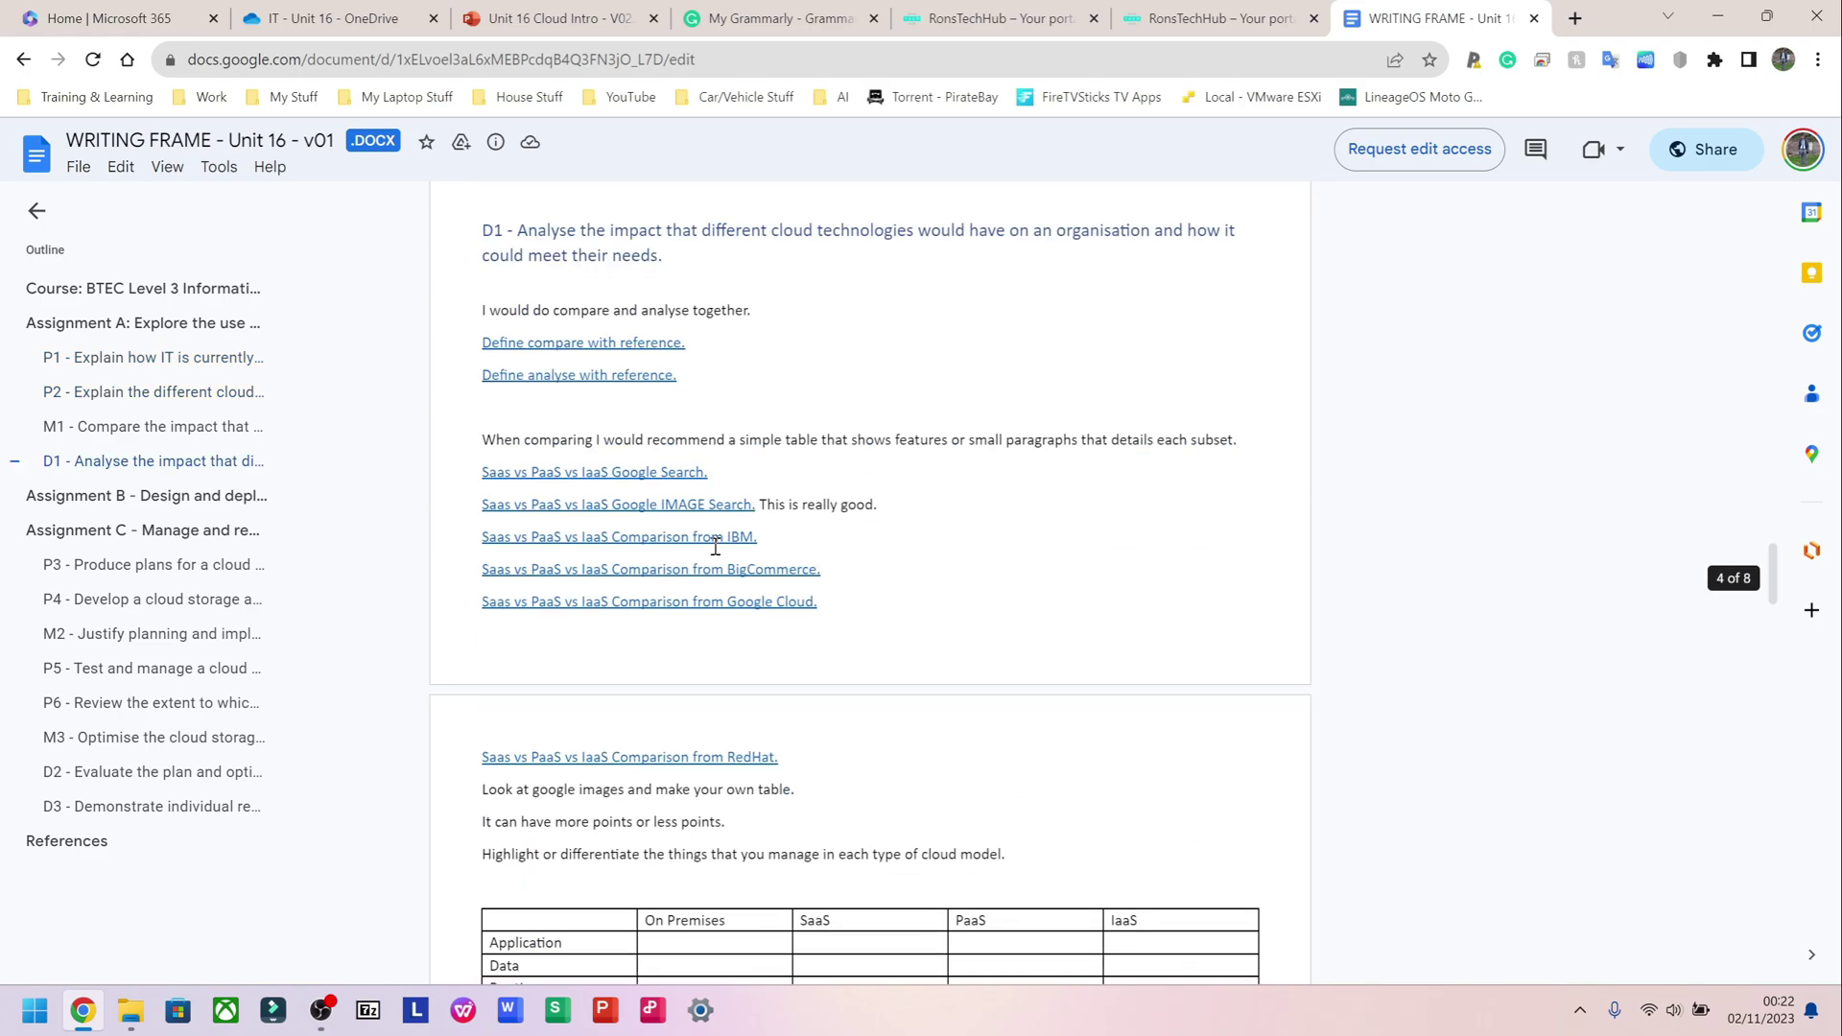
pyautogui.scroll(20, 700, 550)
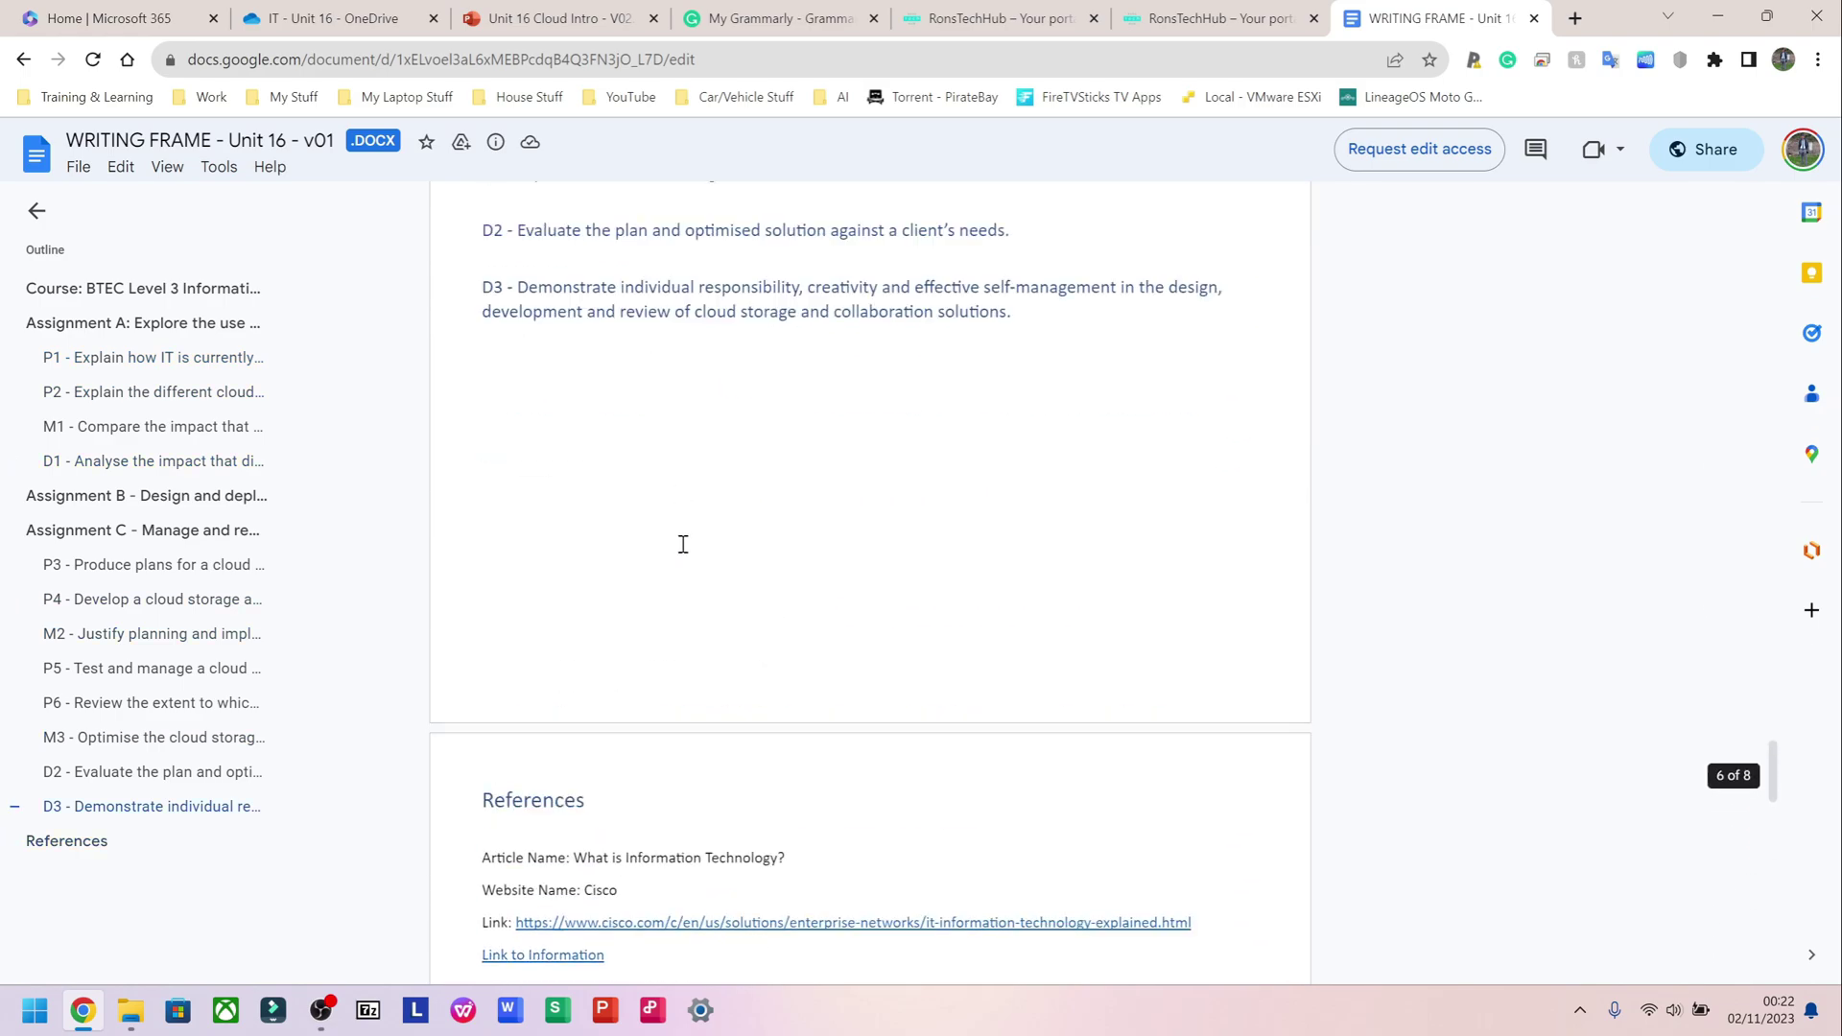
pyautogui.scroll(20, 695, 523)
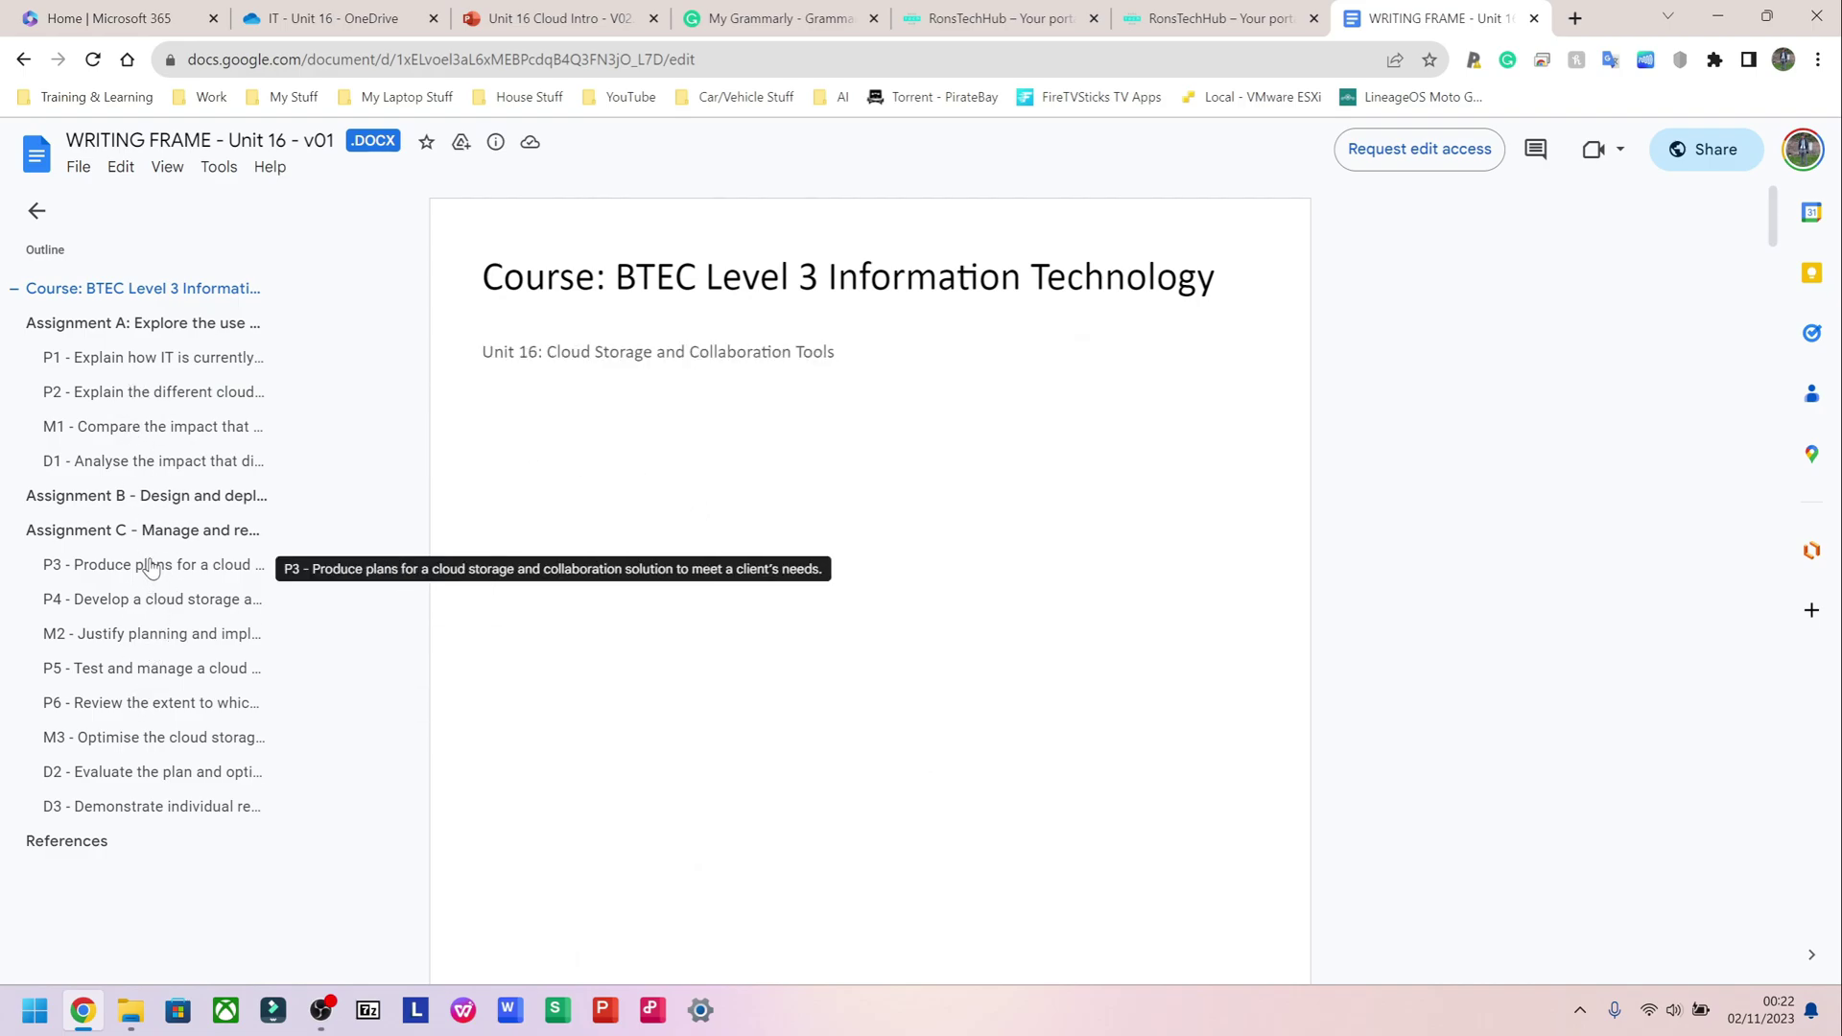
pyautogui.click(84, 572)
pyautogui.moveTo(492, 259); pyautogui.dragTo(883, 242)
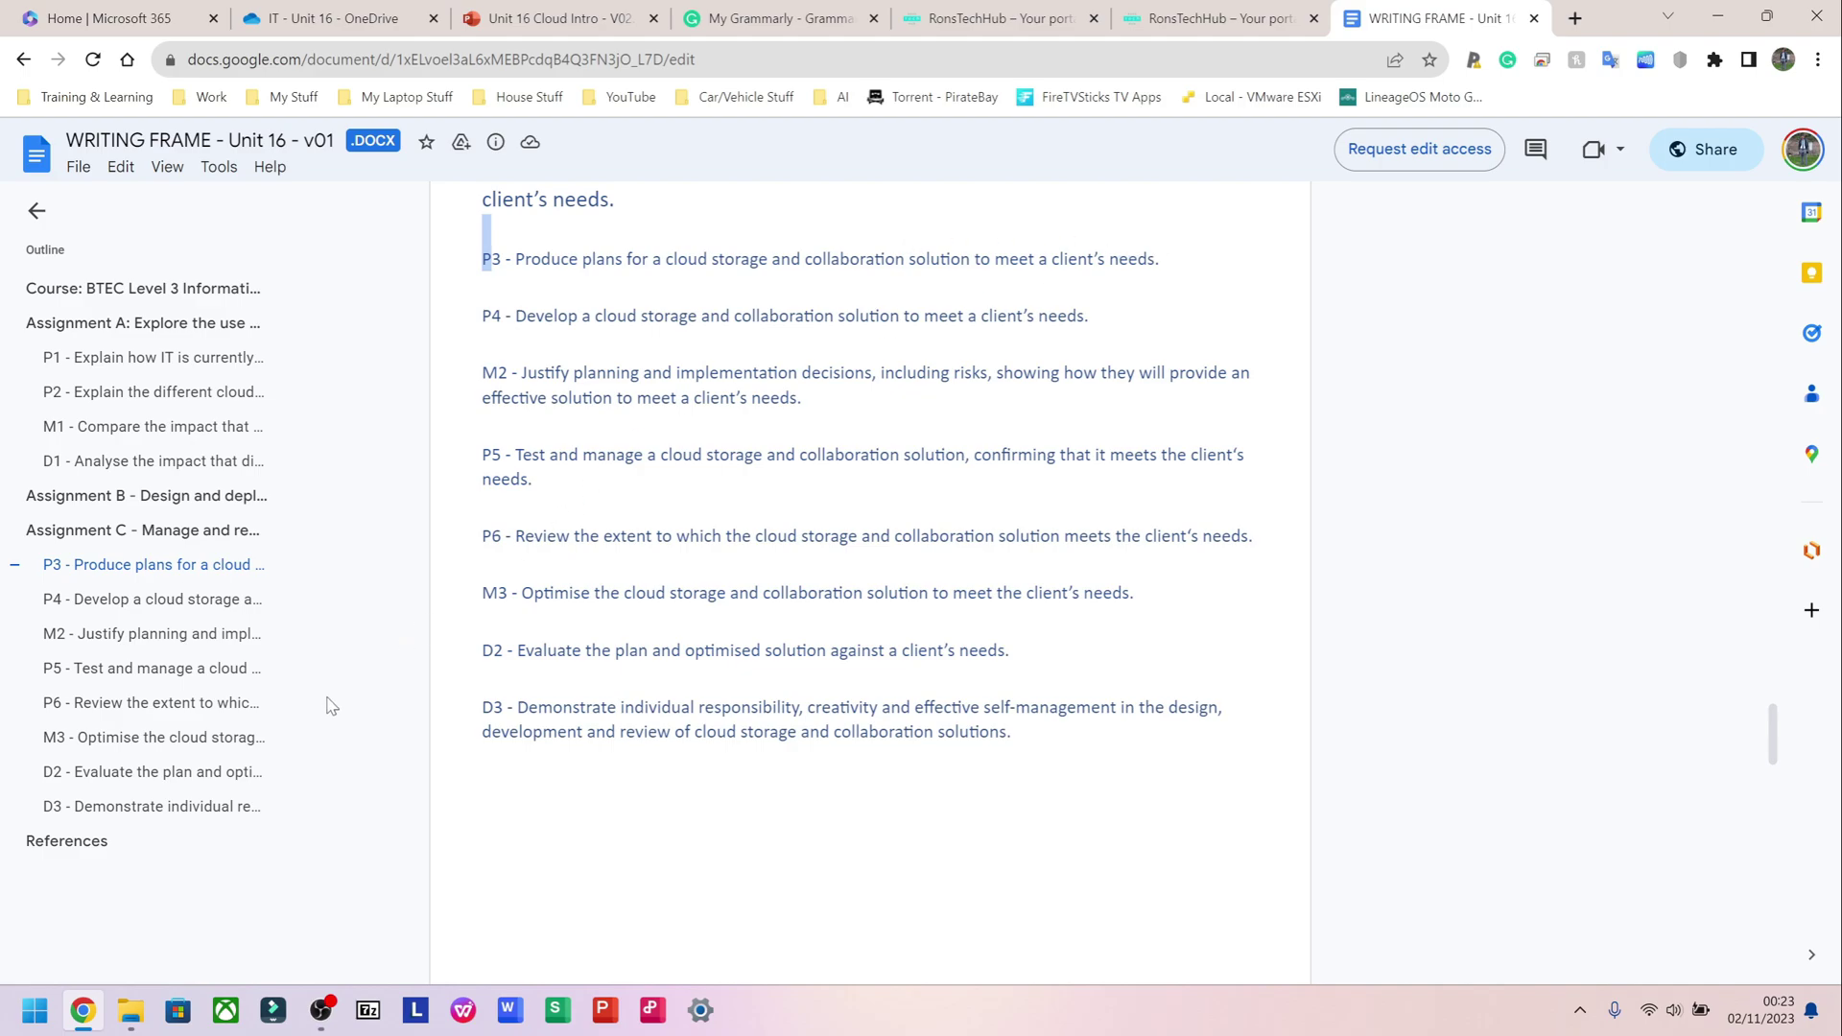
pyautogui.click(128, 779)
pyautogui.moveTo(483, 261); pyautogui.dragTo(1016, 255)
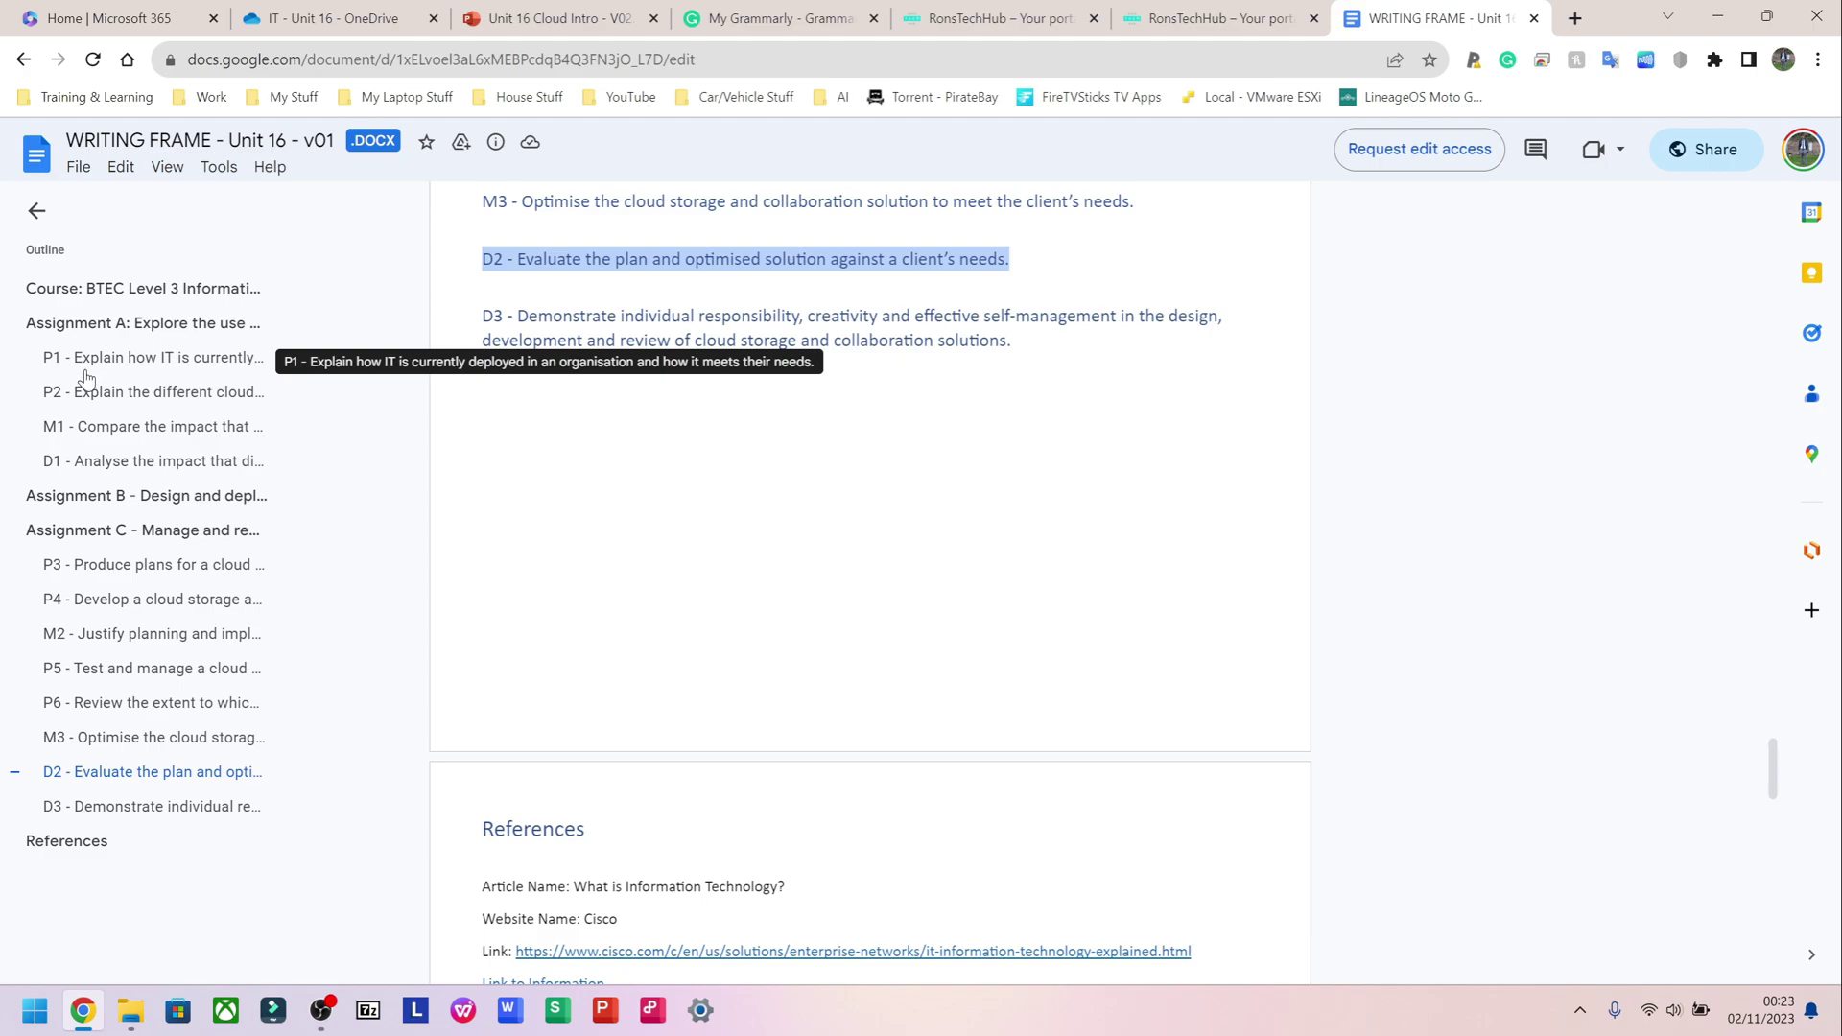
# Jump to the References section and highlight the Cisco reference lines.
pyautogui.click(48, 844)
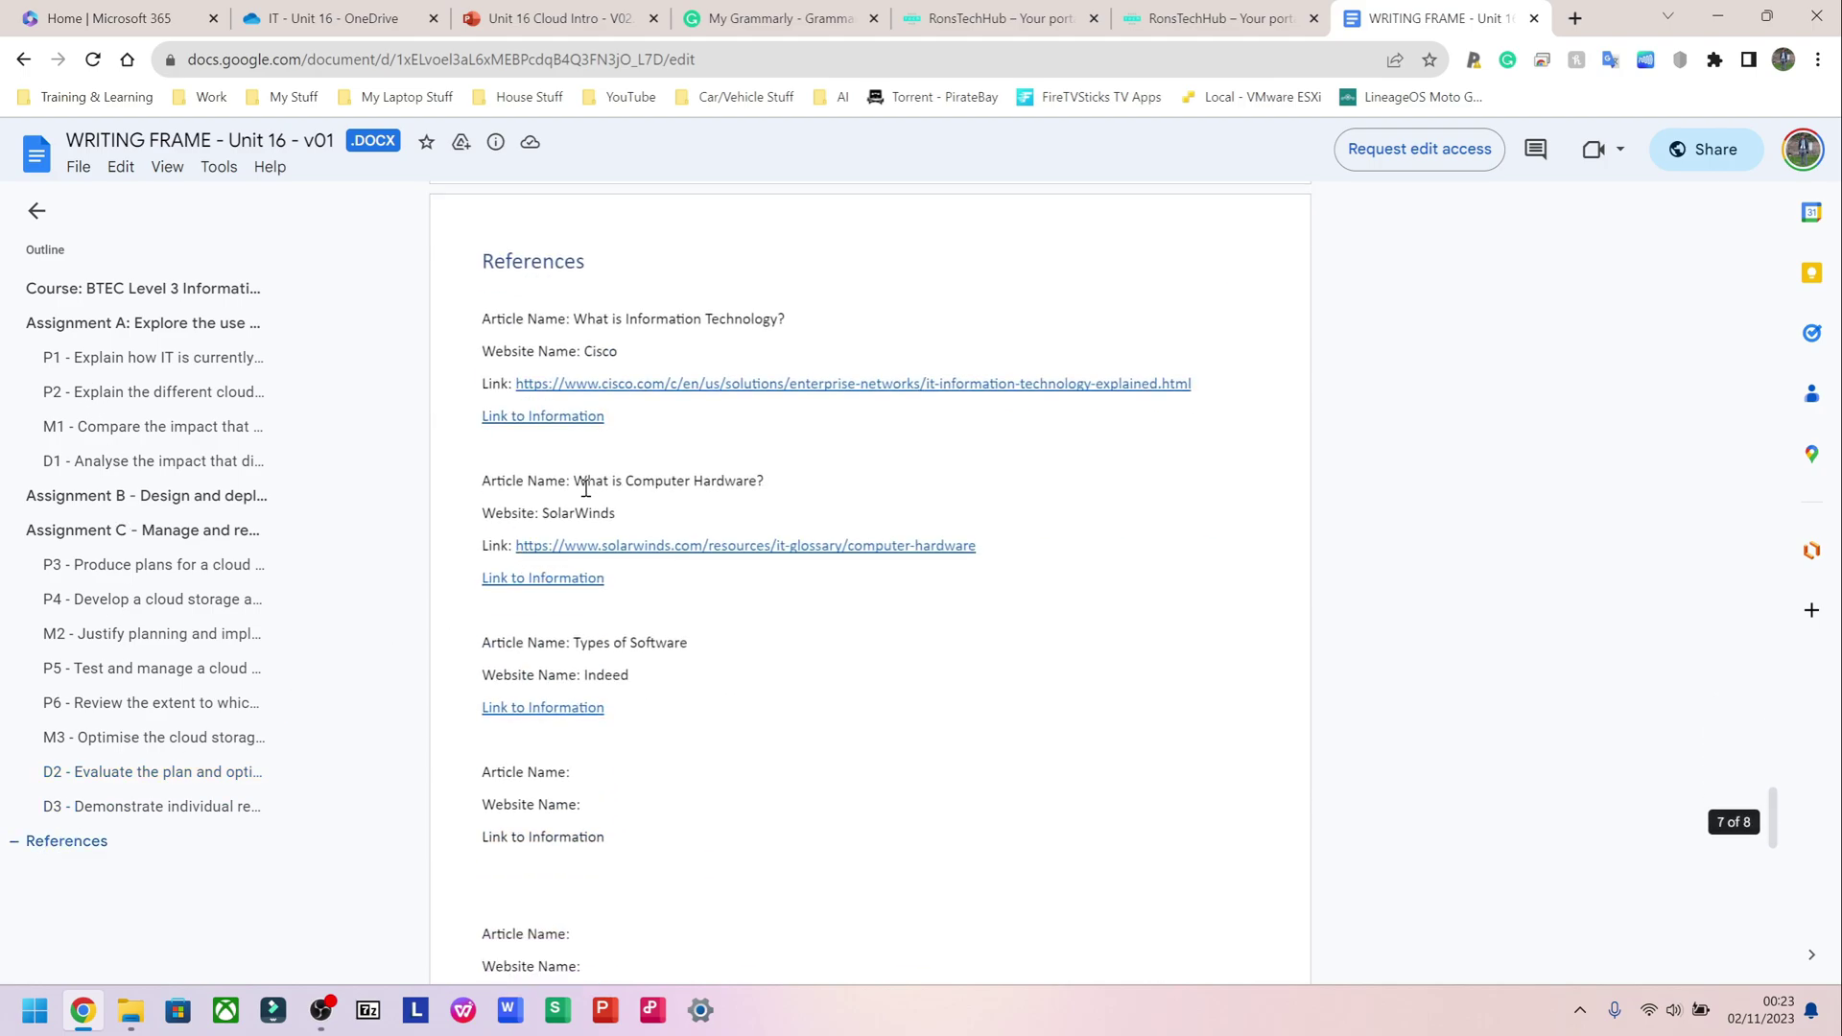
pyautogui.scroll(-1, 670, 423)
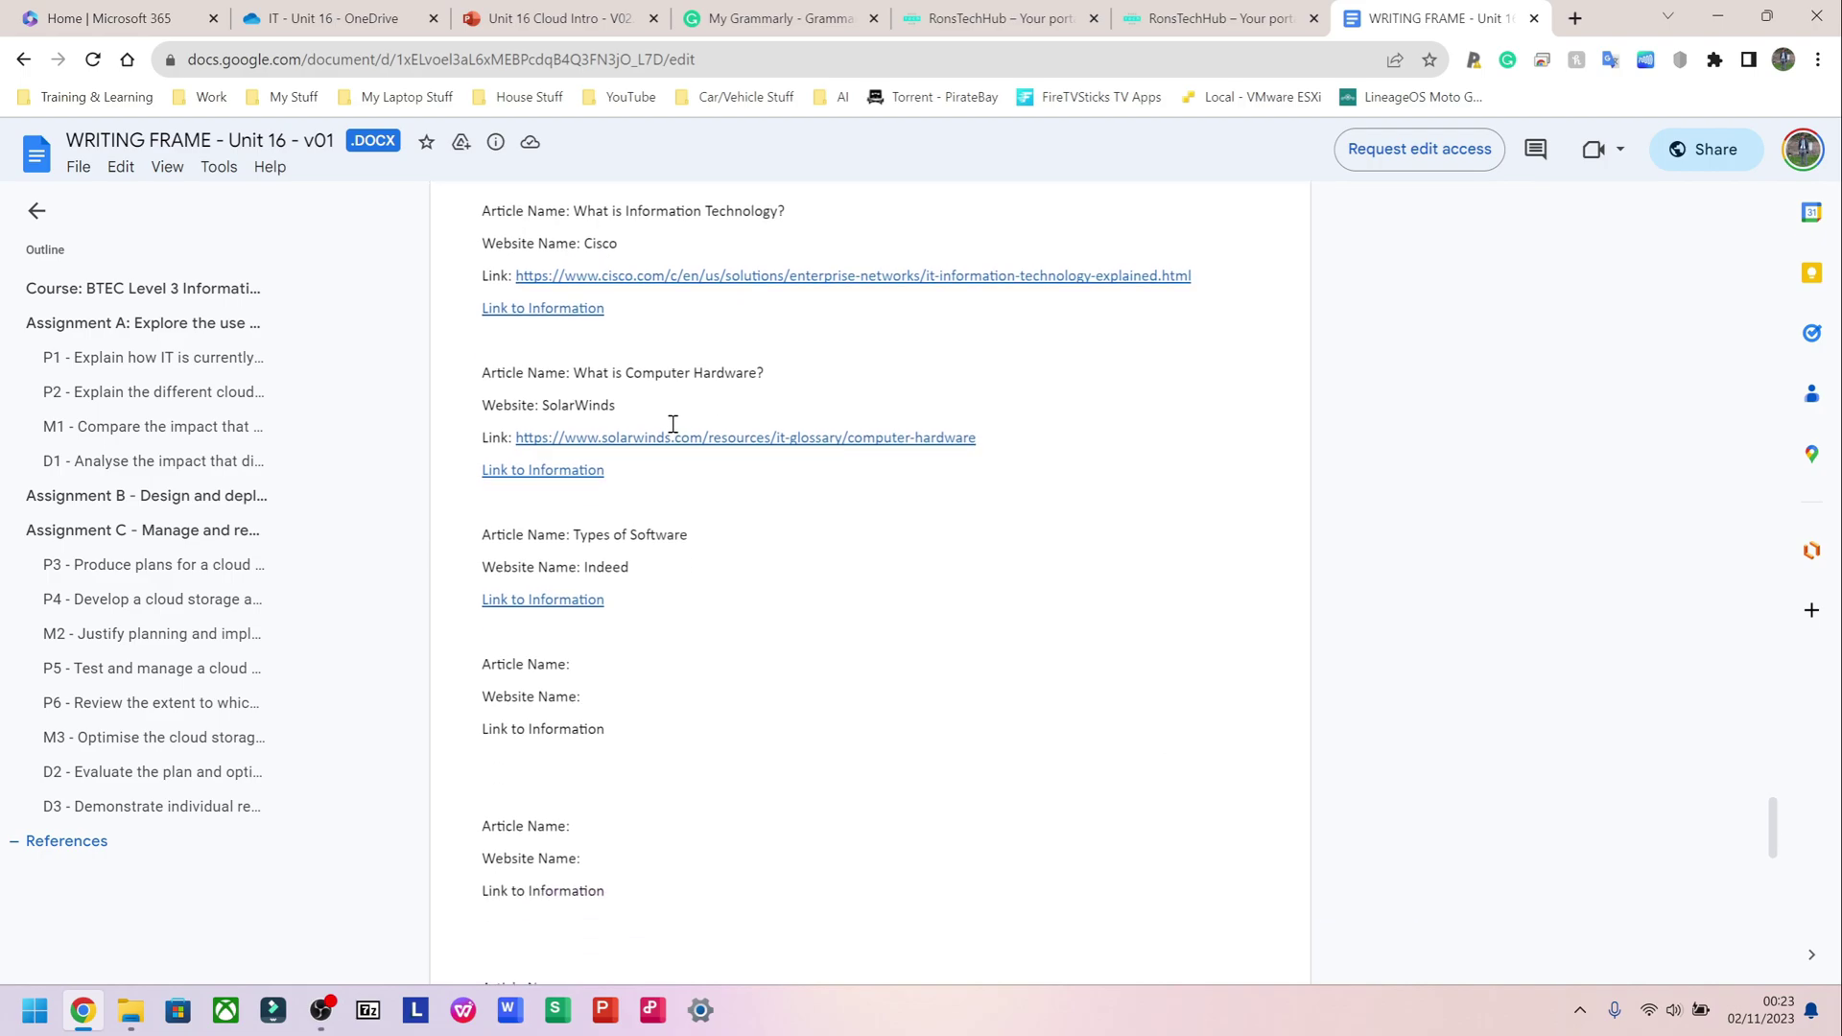
pyautogui.scroll(2, 674, 424)
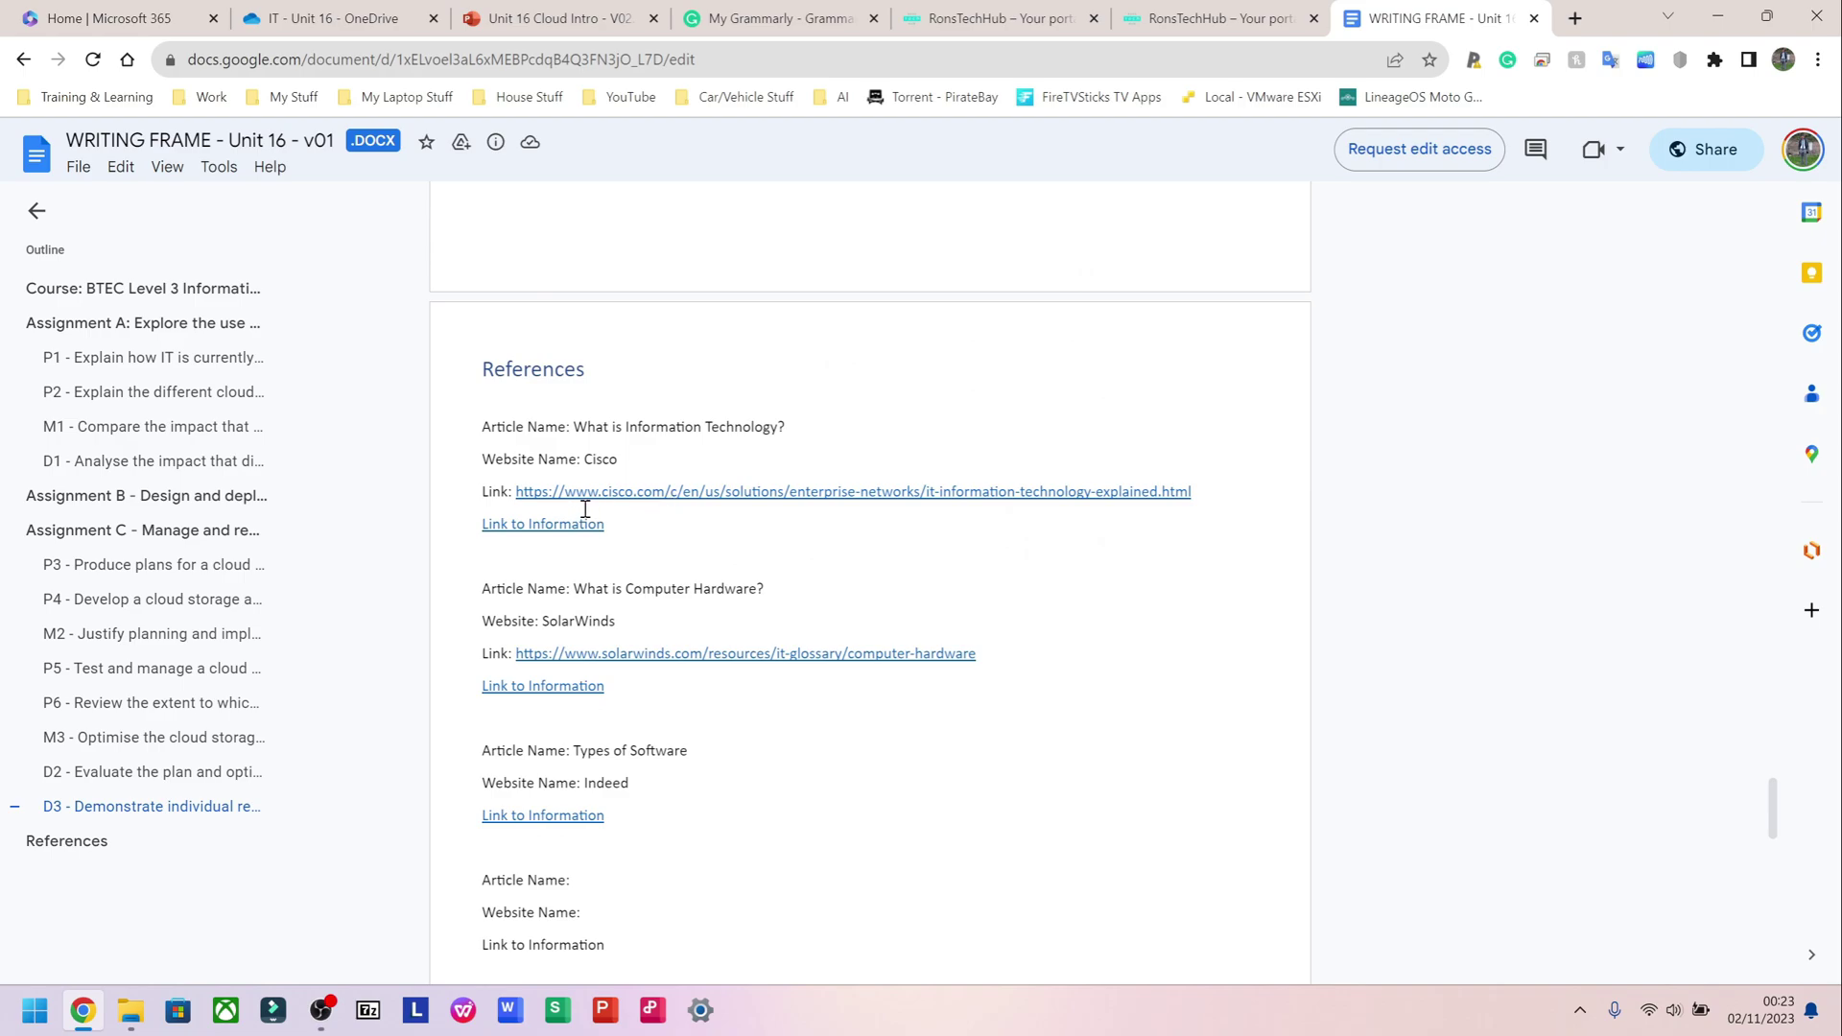
pyautogui.moveTo(609, 527); pyautogui.dragTo(485, 498)
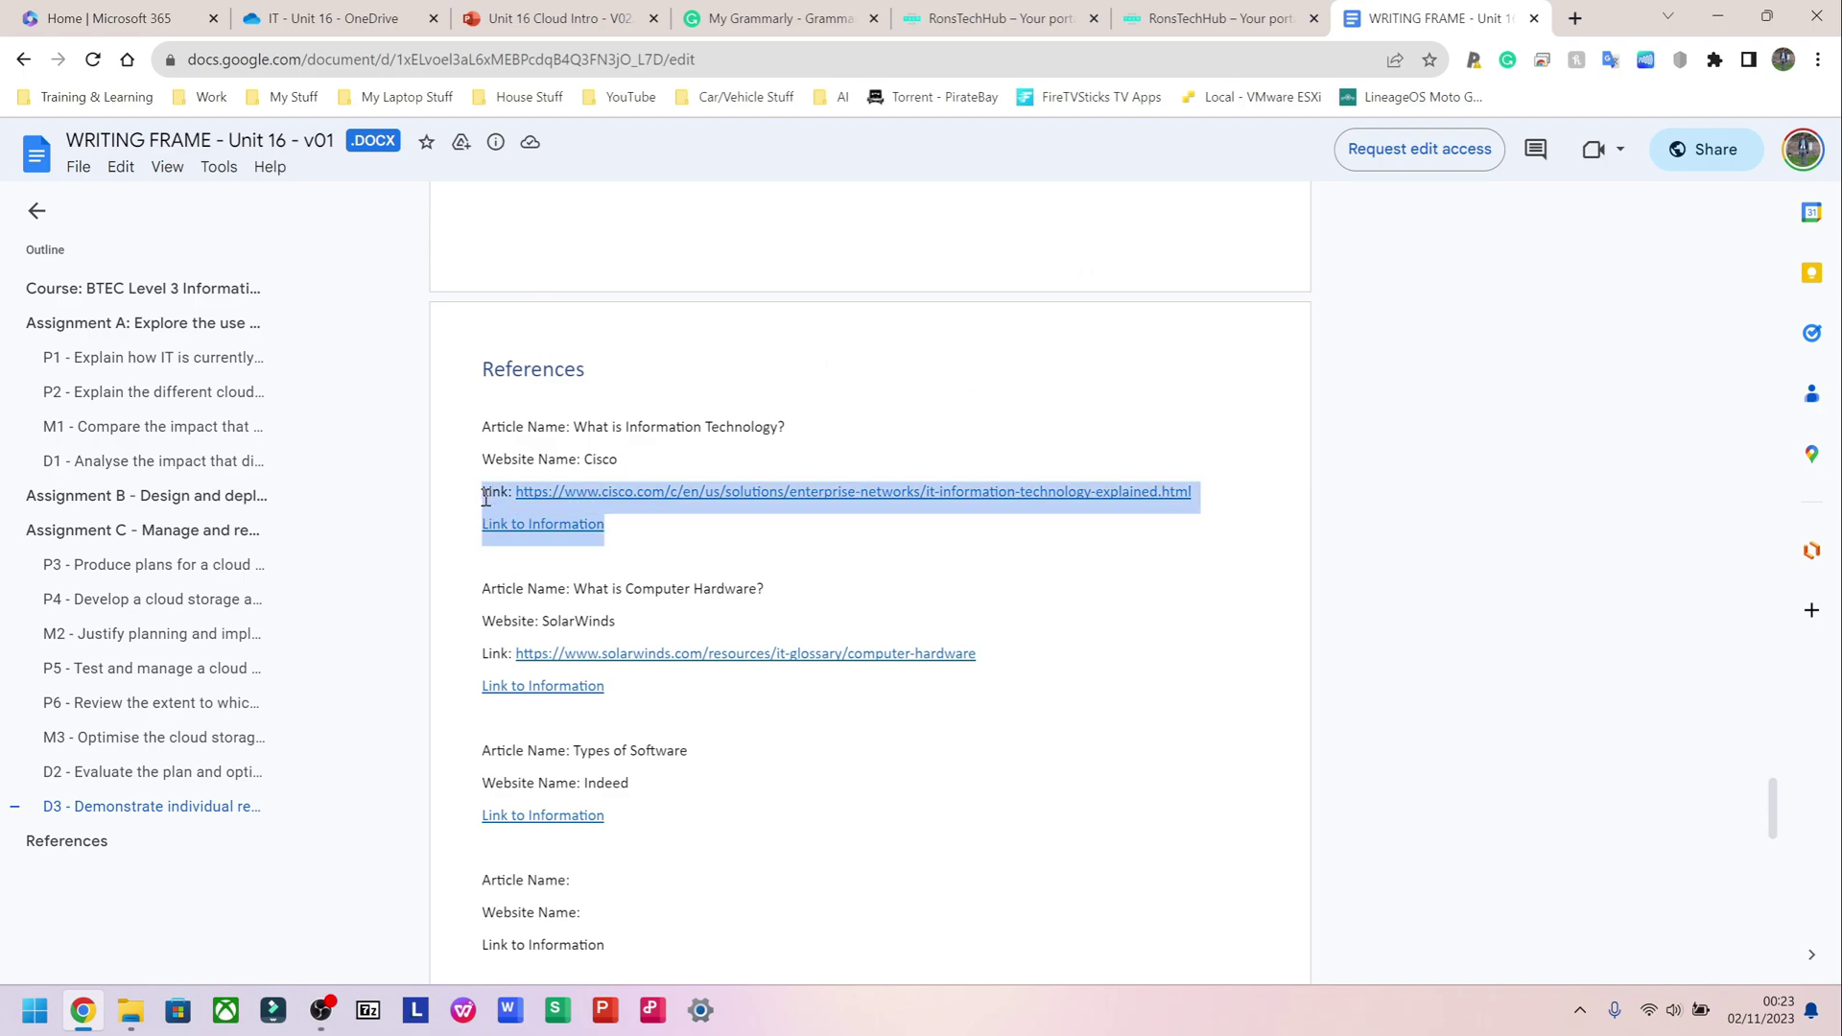
pyautogui.click(644, 524)
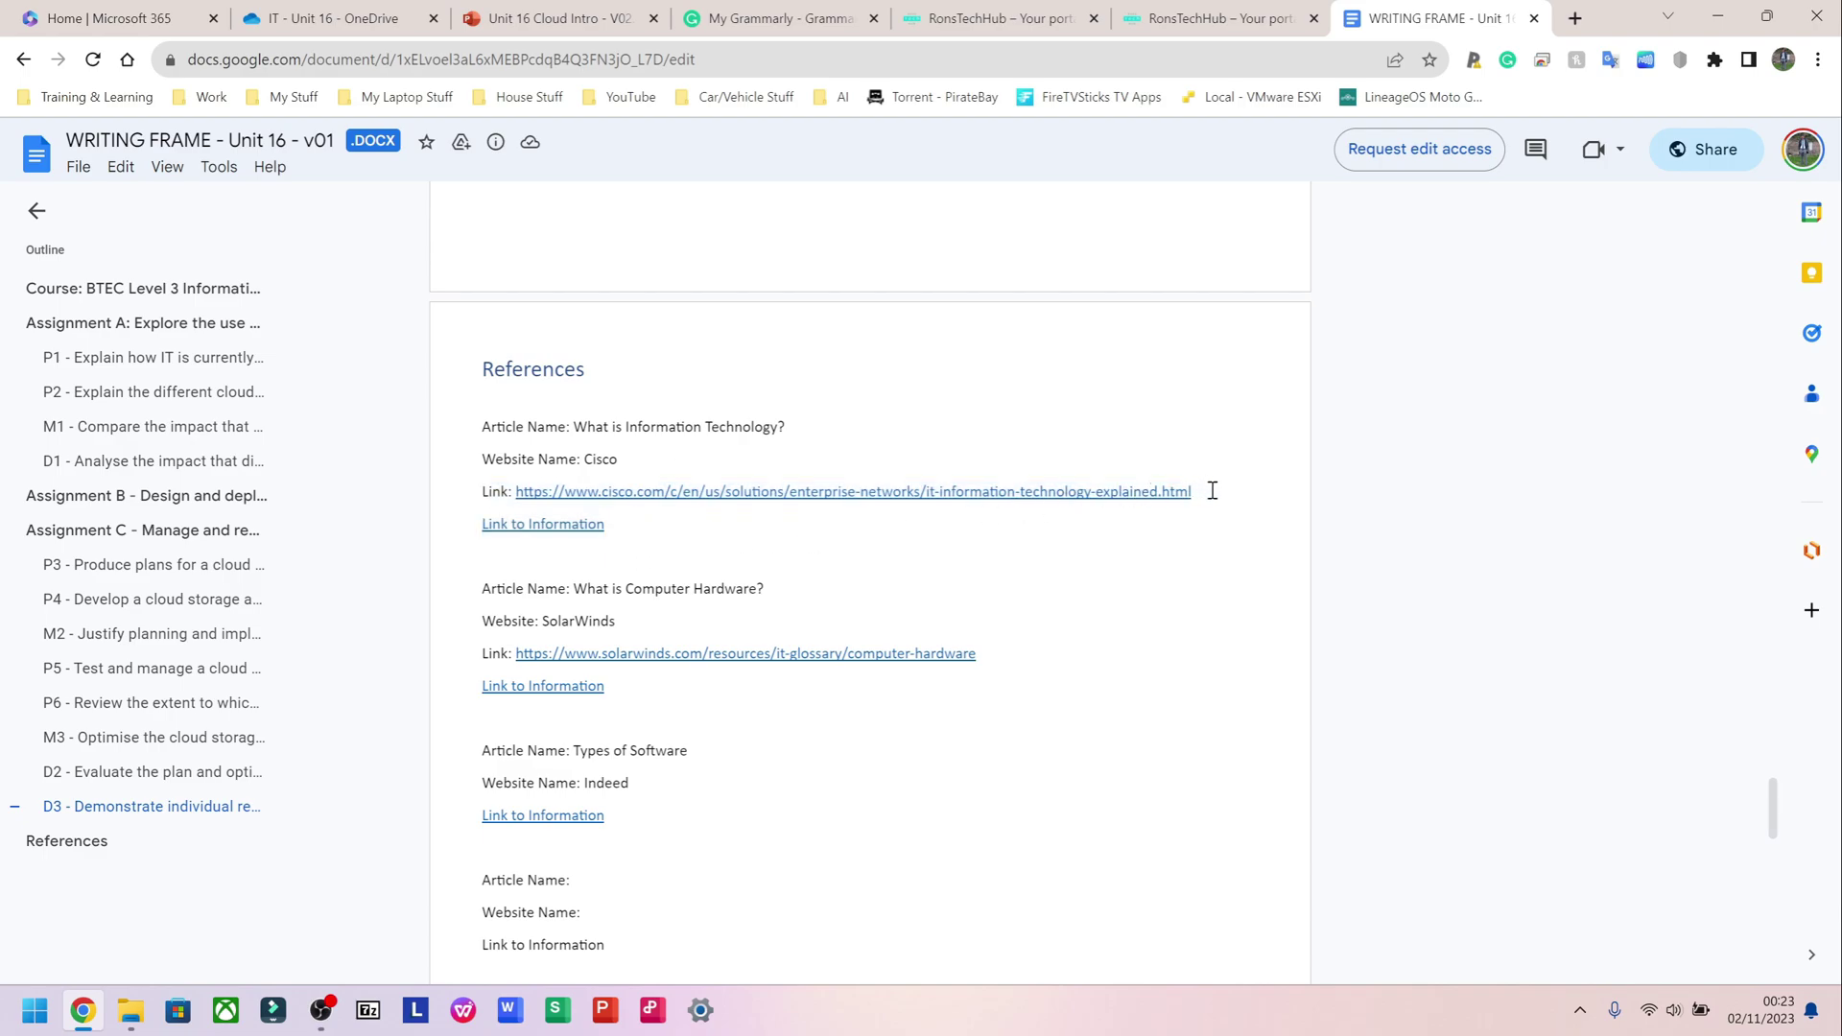
# Select the Cisco reference URL to view its link preview, then dismiss it.
pyautogui.moveTo(1012, 491)
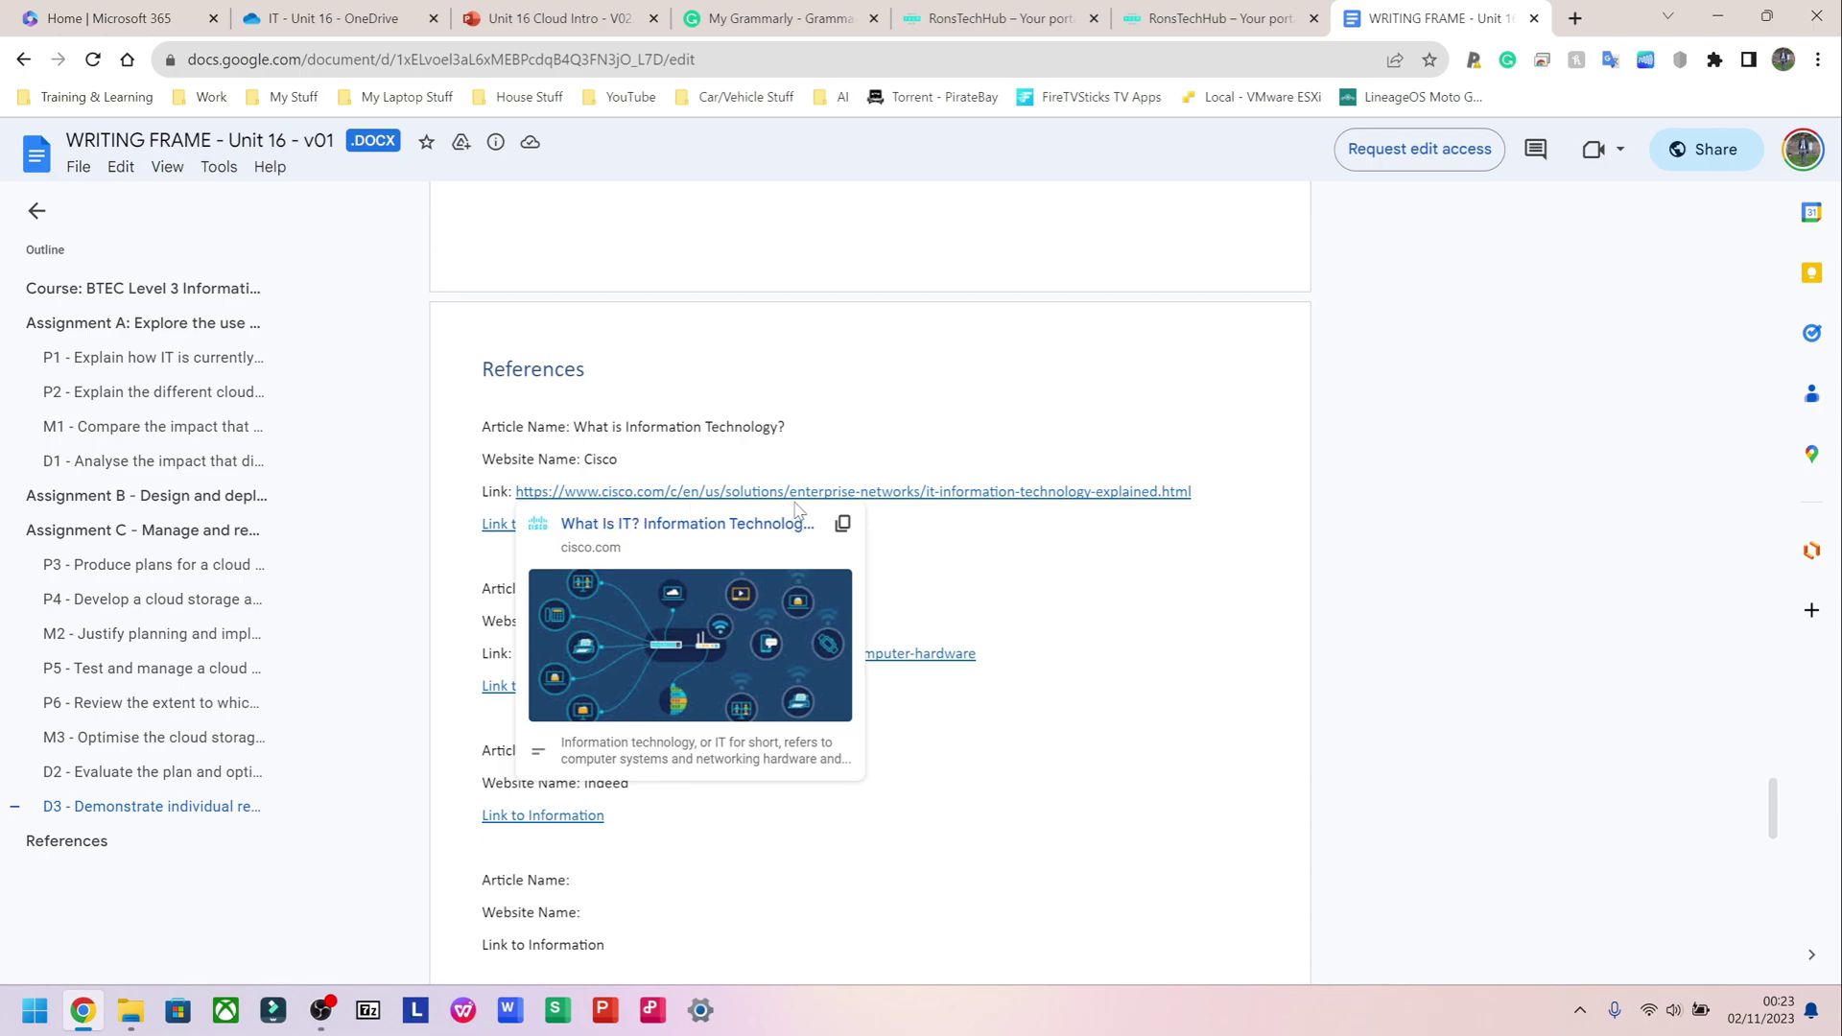
pyautogui.moveTo(1200, 494); pyautogui.dragTo(516, 493)
pyautogui.click(463, 539)
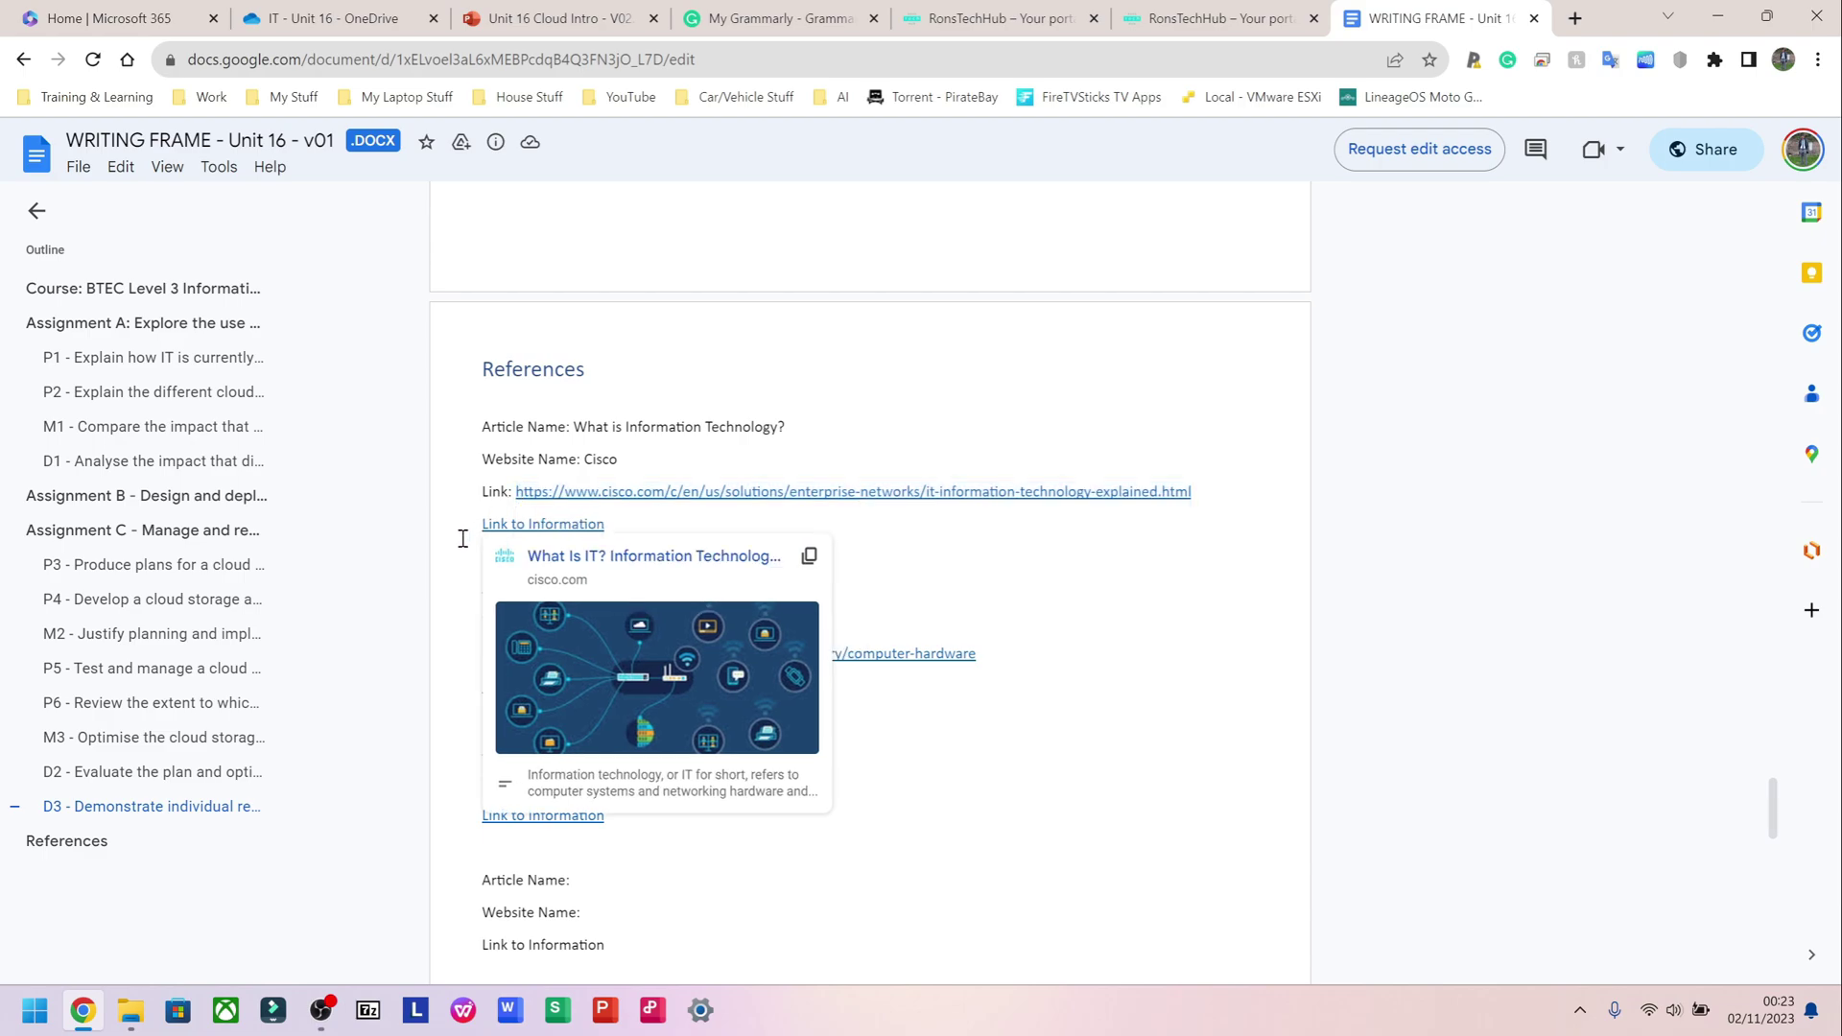
pyautogui.click(1077, 603)
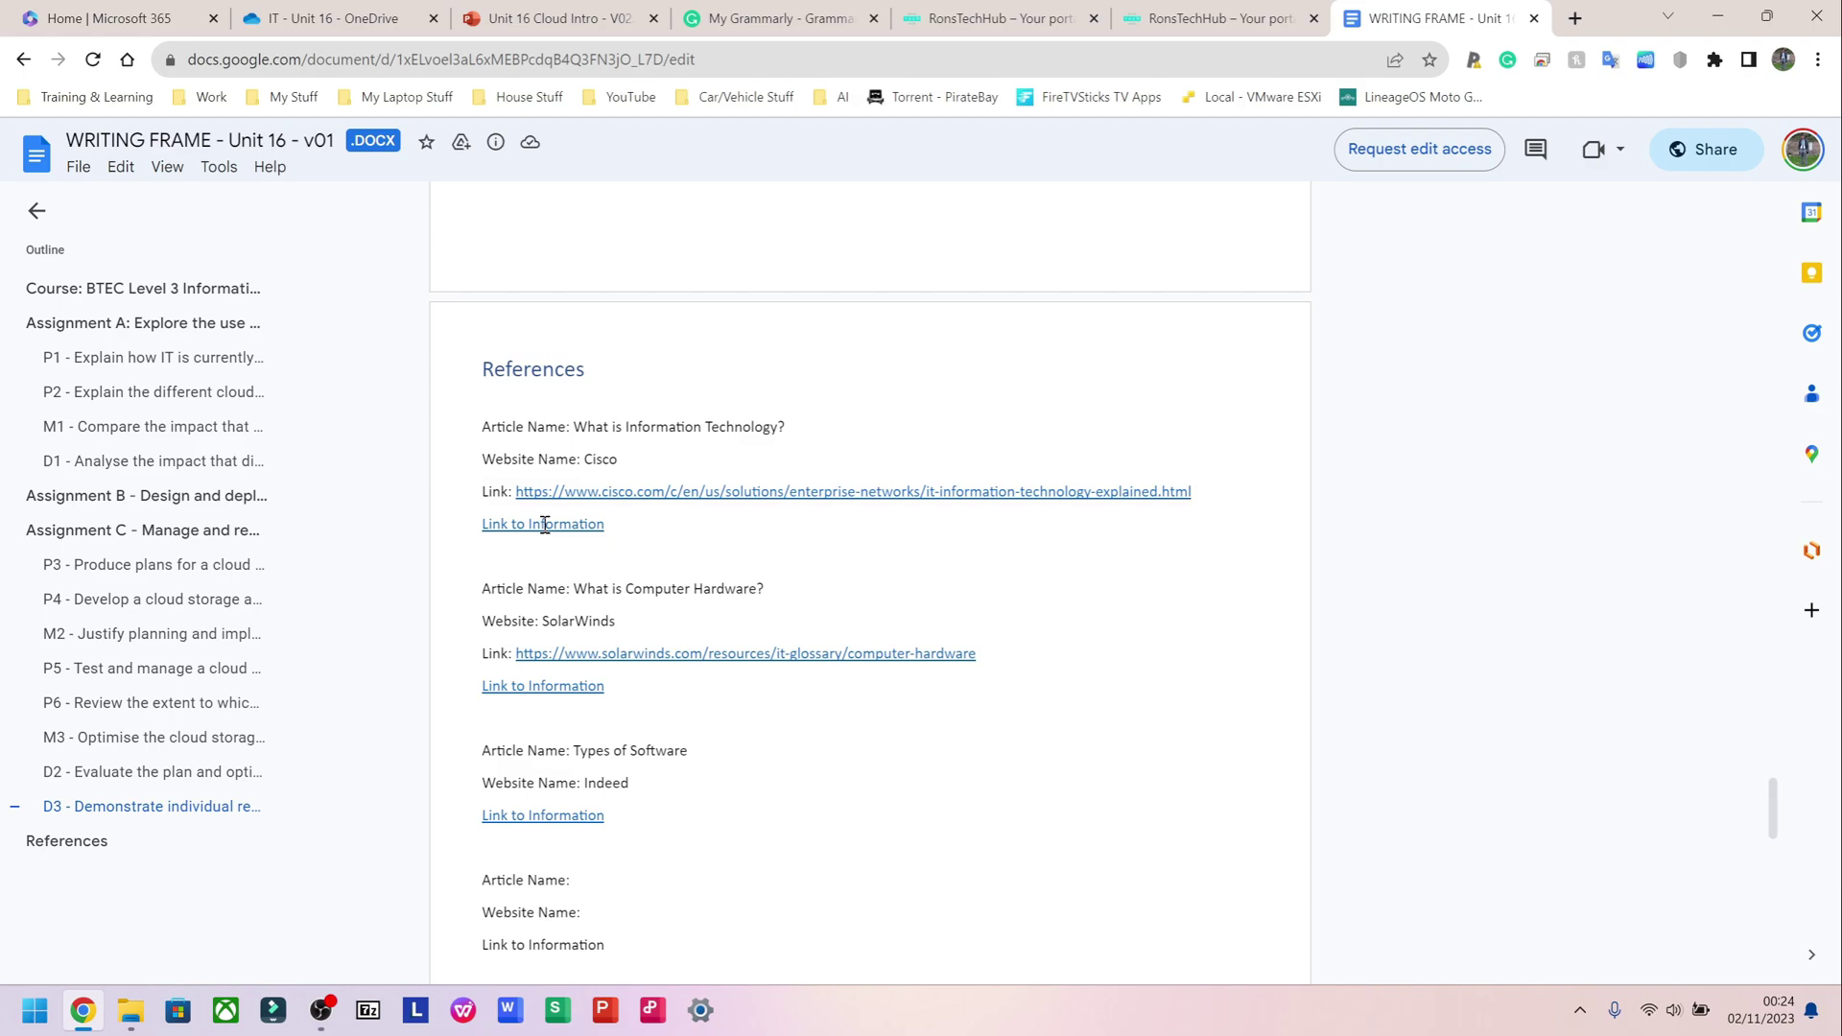
pyautogui.moveTo(566, 529)
pyautogui.scroll(-4, 1053, 522)
pyautogui.scroll(5, 1020, 526)
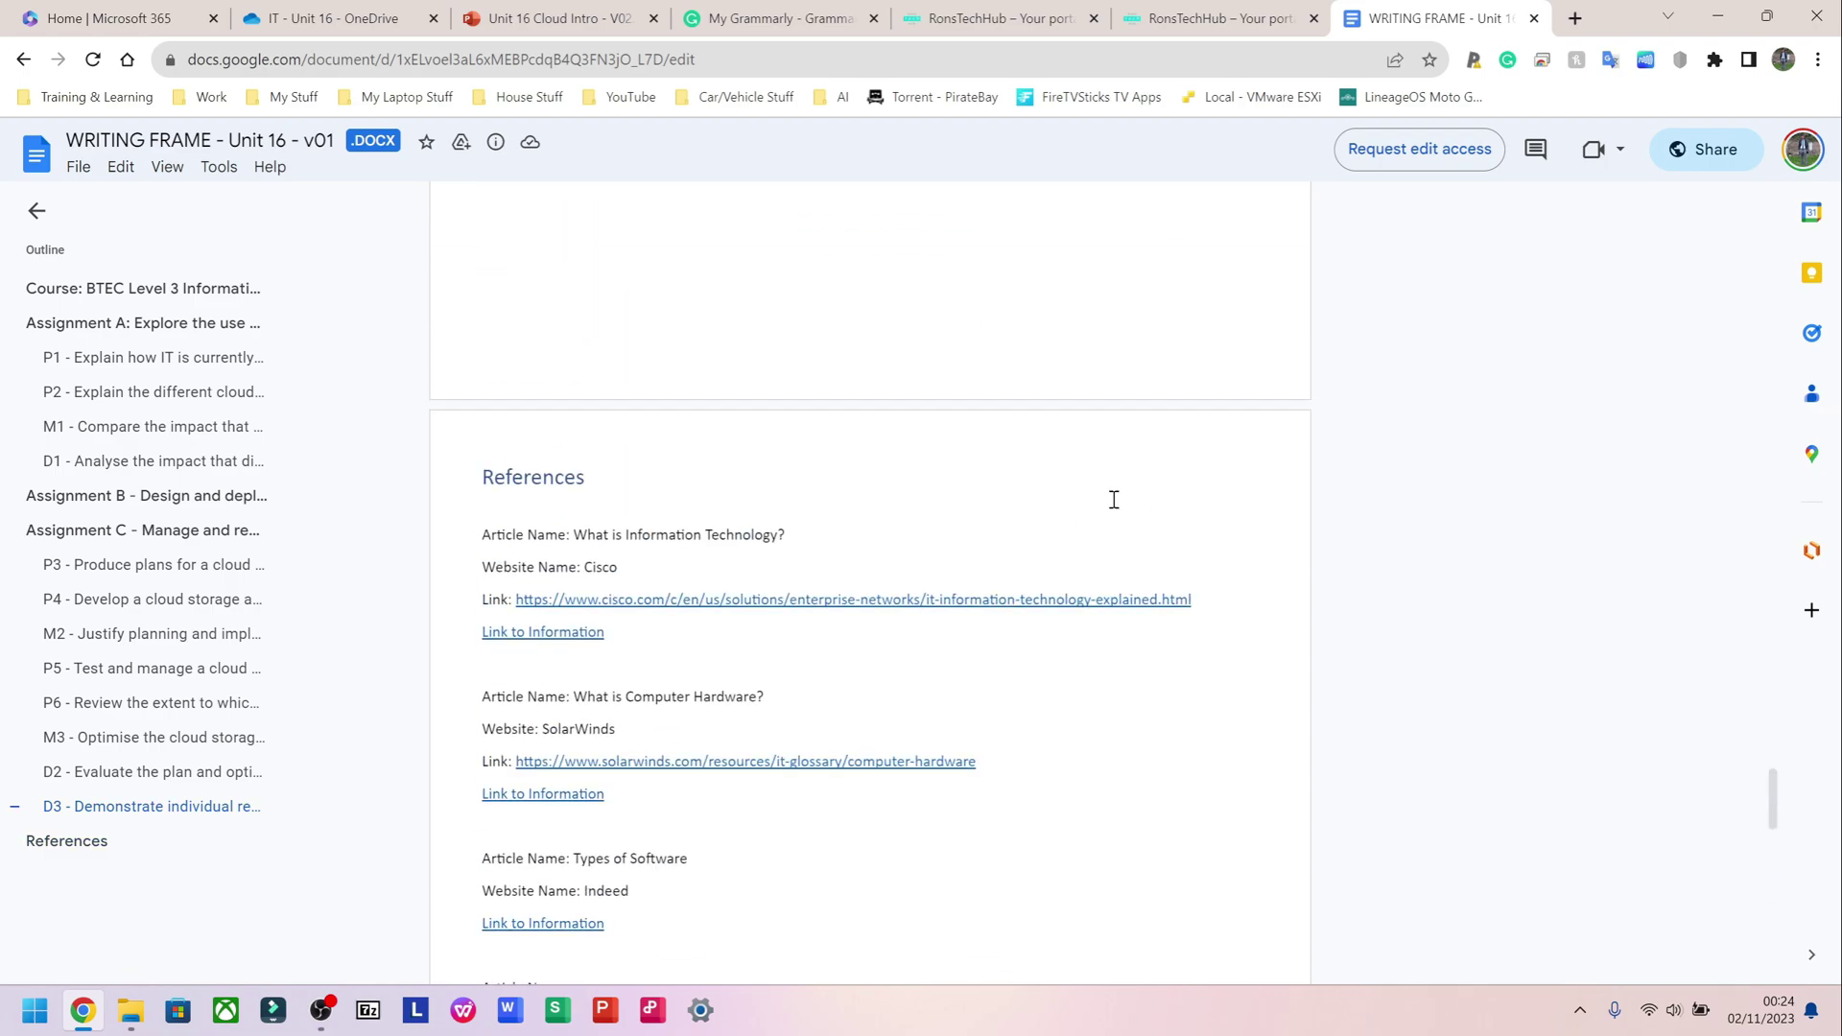
pyautogui.moveTo(1194, 610); pyautogui.dragTo(519, 602)
pyautogui.click(644, 560)
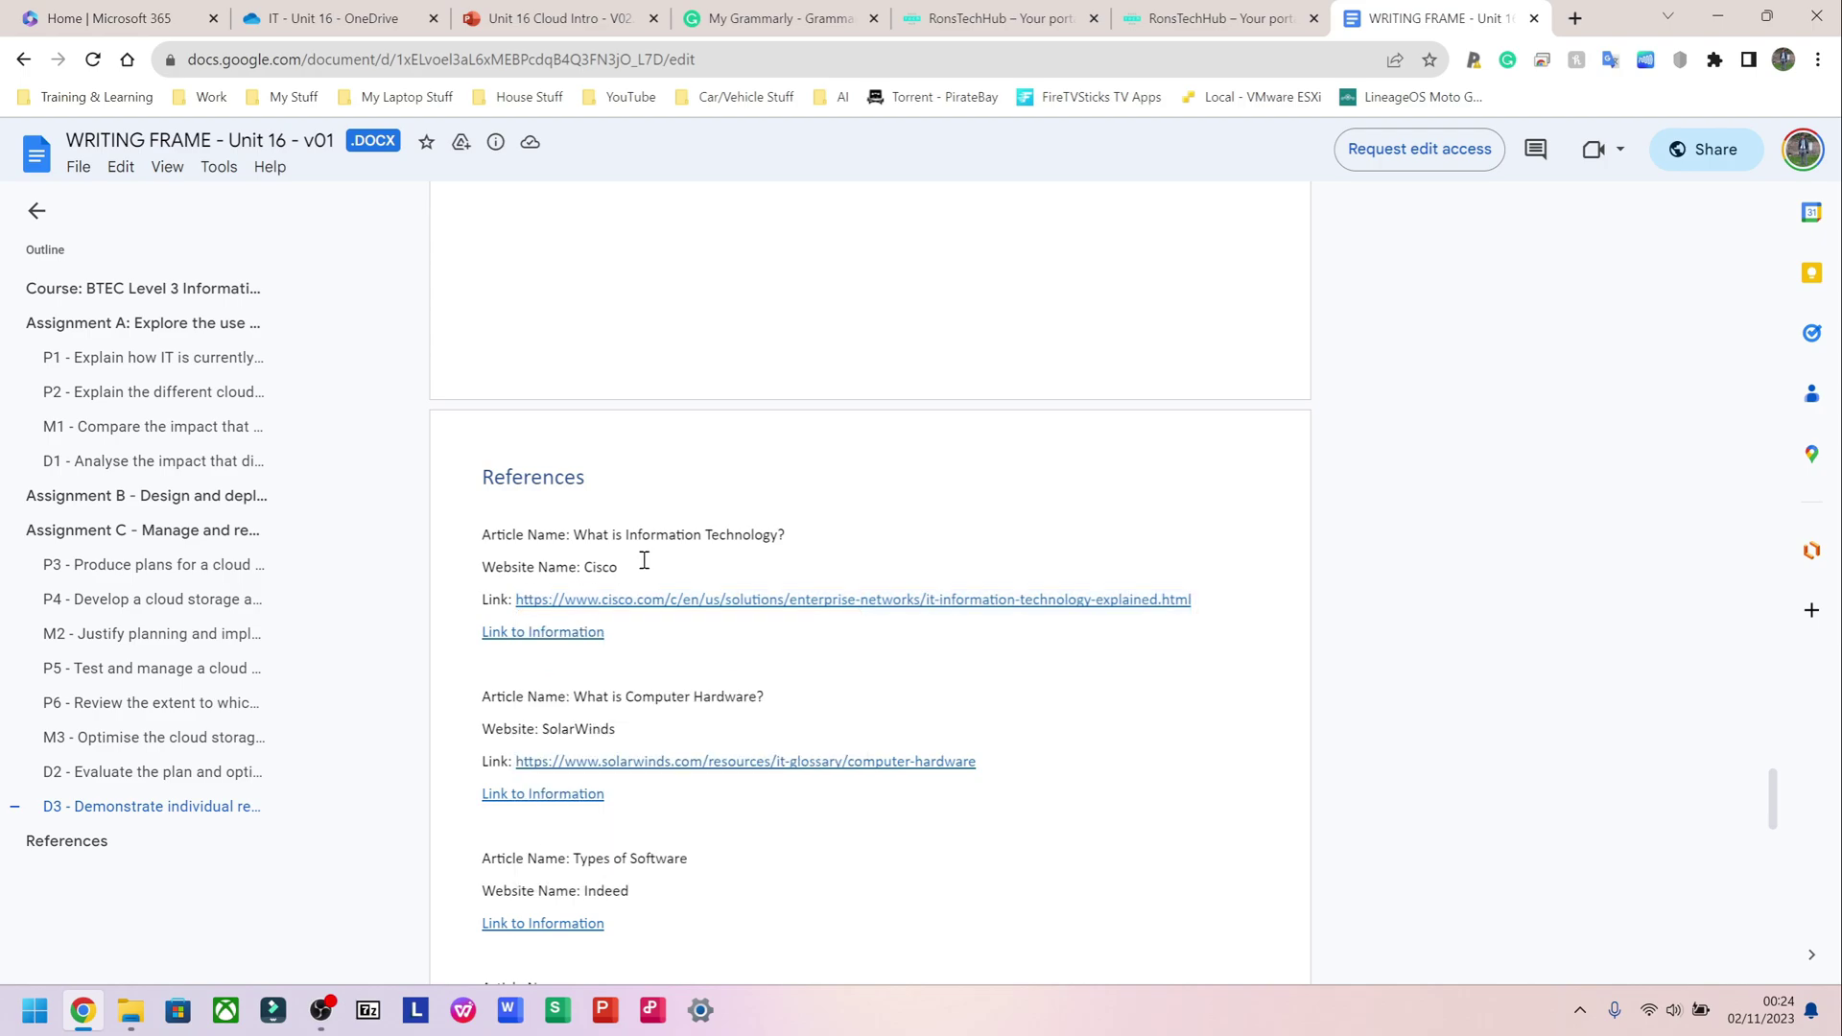